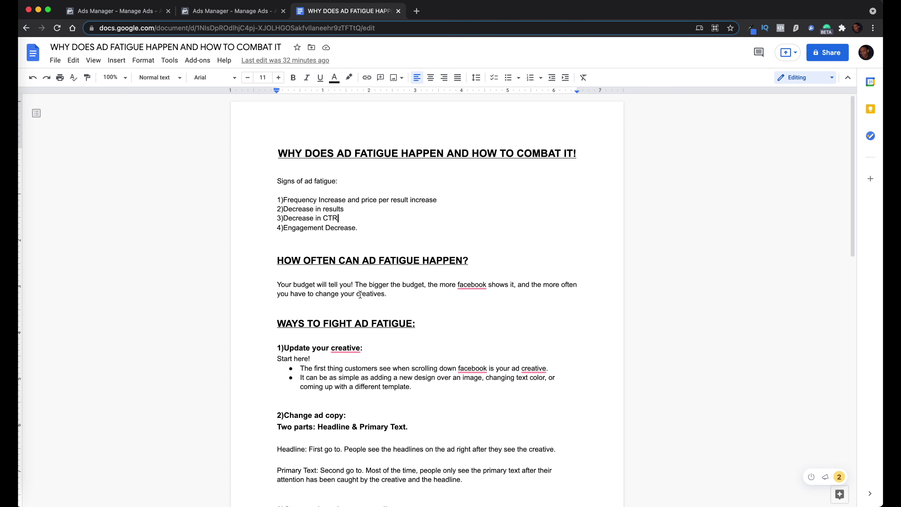
# Step: Switch from the notes document to Ads Manager and examine the ad sets' delivery, reach and frequency
pyautogui.scroll(-1, 366, 280)
pyautogui.scroll(1, 392, 379)
pyautogui.click(248, 11)
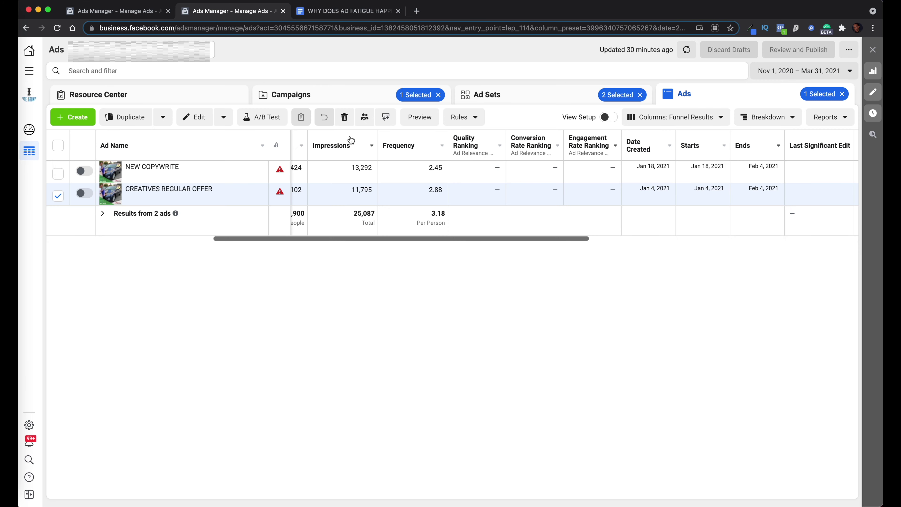
pyautogui.click(519, 100)
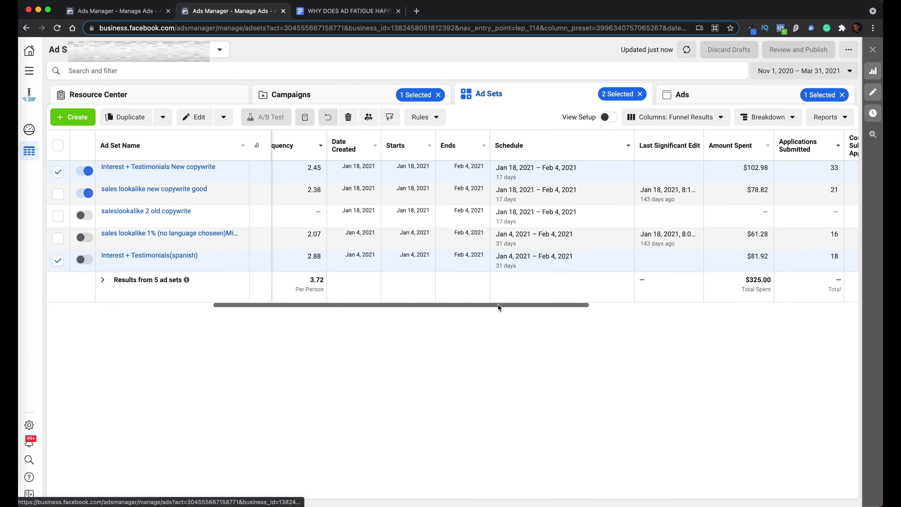
pyautogui.moveTo(488, 304); pyautogui.dragTo(206, 284)
pyautogui.moveTo(192, 267)
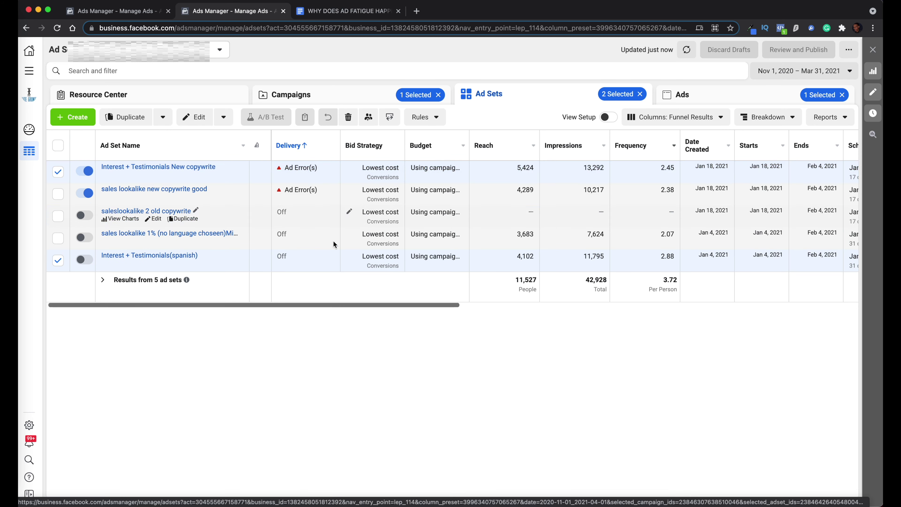
# Step: Compare the ad sets' frequency, schedule, amount spent, applications, appointments, cost per result and link CTR
pyautogui.moveTo(340, 306); pyautogui.dragTo(454, 310)
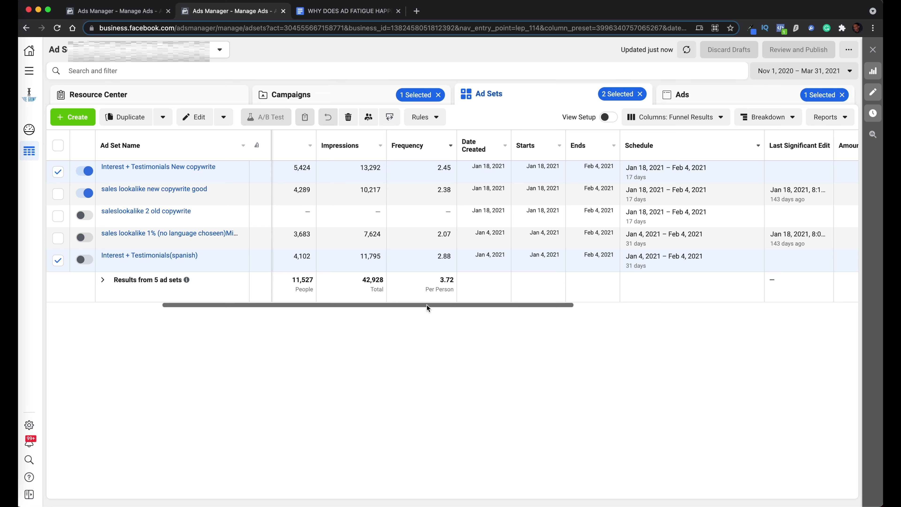
pyautogui.moveTo(427, 304); pyautogui.dragTo(612, 321)
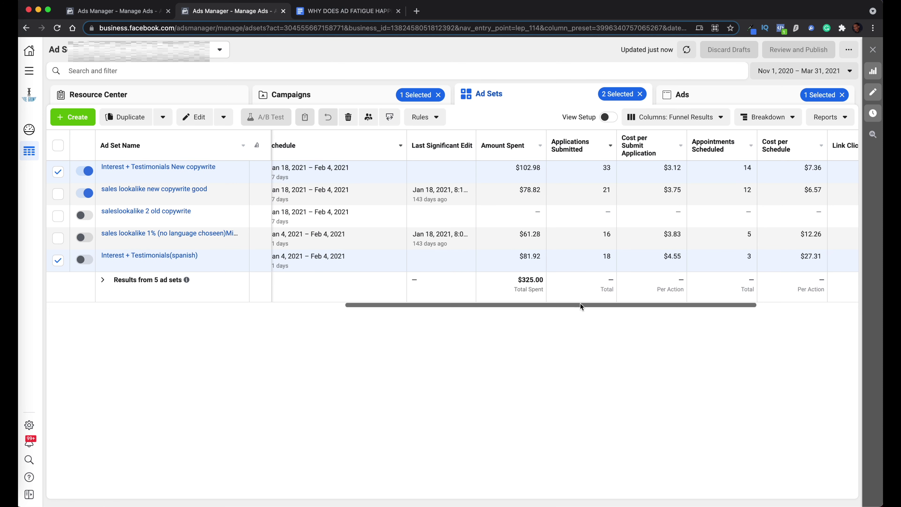
pyautogui.moveTo(581, 304); pyautogui.dragTo(631, 302)
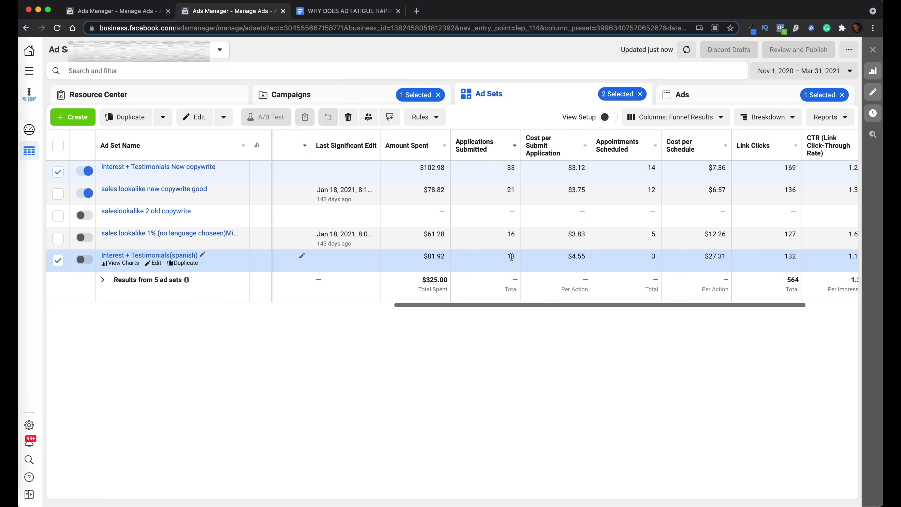
pyautogui.moveTo(567, 287)
pyautogui.moveTo(565, 259)
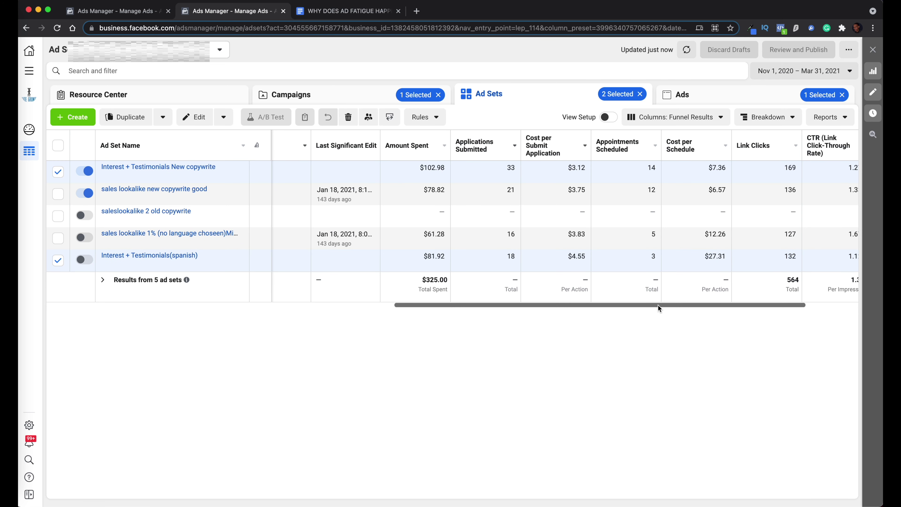
pyautogui.moveTo(657, 304); pyautogui.dragTo(667, 293)
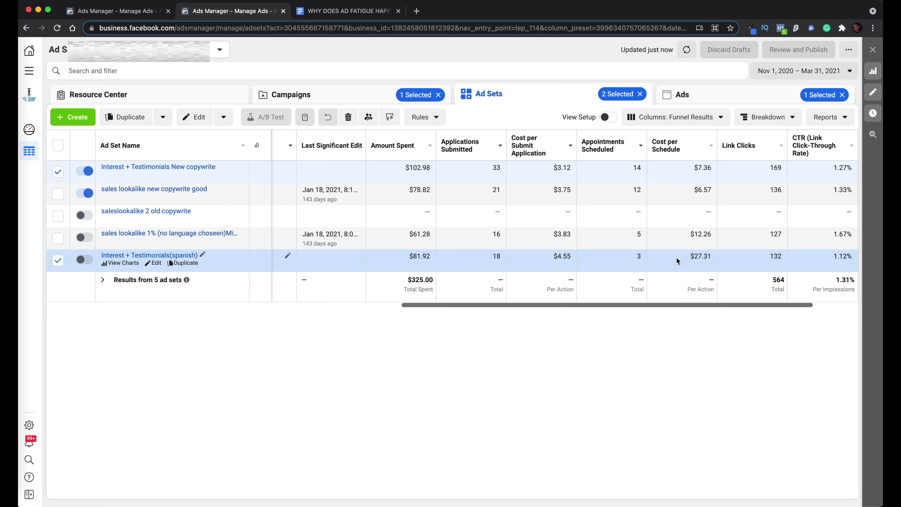
pyautogui.moveTo(542, 304); pyautogui.dragTo(336, 313)
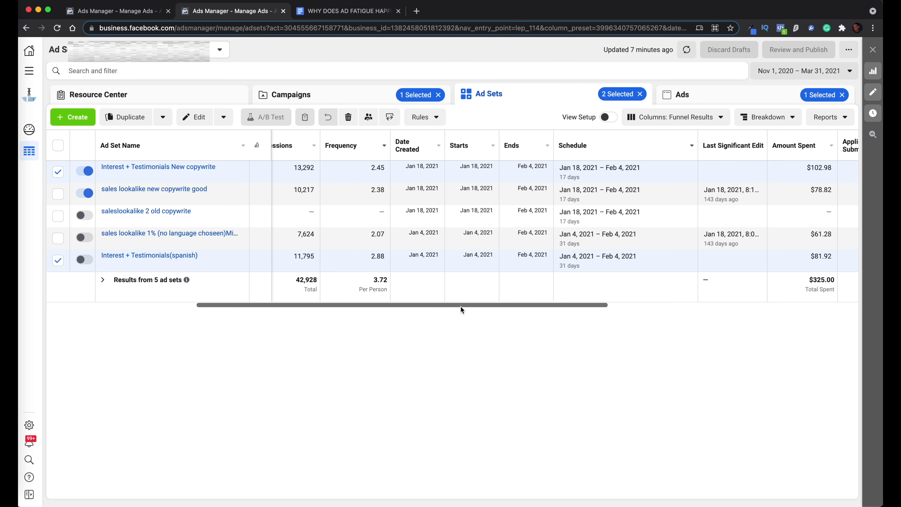
pyautogui.moveTo(461, 309); pyautogui.dragTo(517, 312)
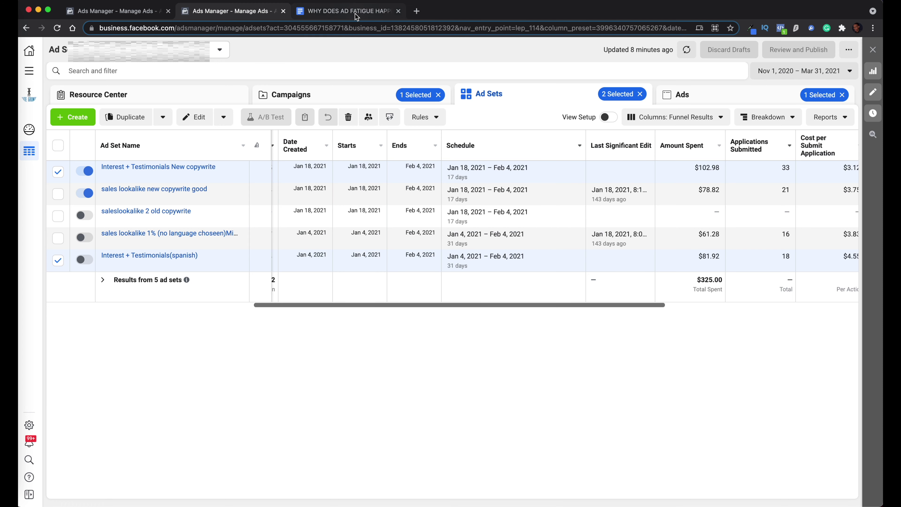
# Step: Switch to the ad fatigue document and look through its signs of fatigue and five ways to fight it
pyautogui.hotkey('ctrl', 'Tab')
pyautogui.scroll(-17, 400, 215)
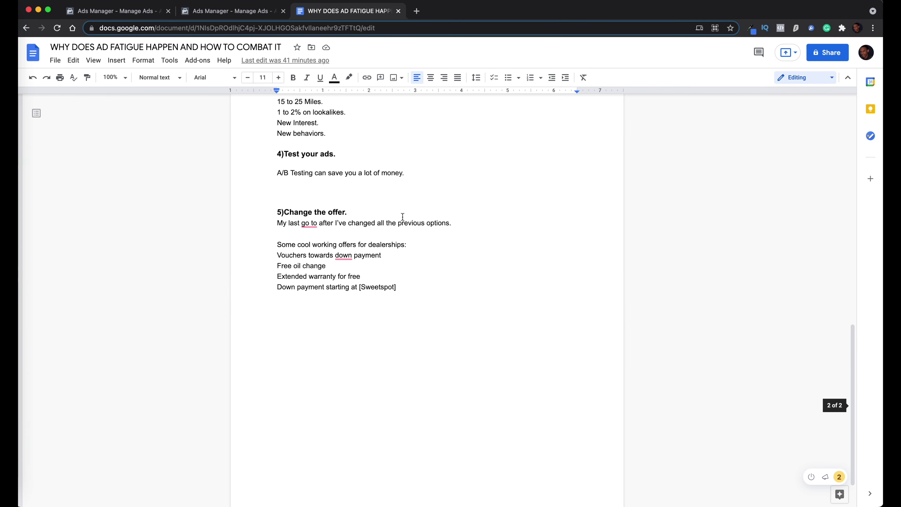
pyautogui.scroll(17, 401, 216)
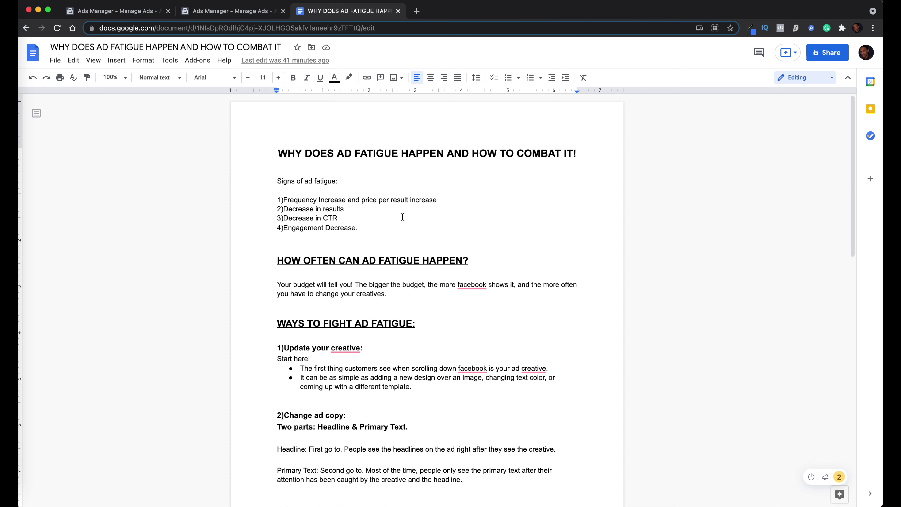
pyautogui.scroll(-10, 401, 217)
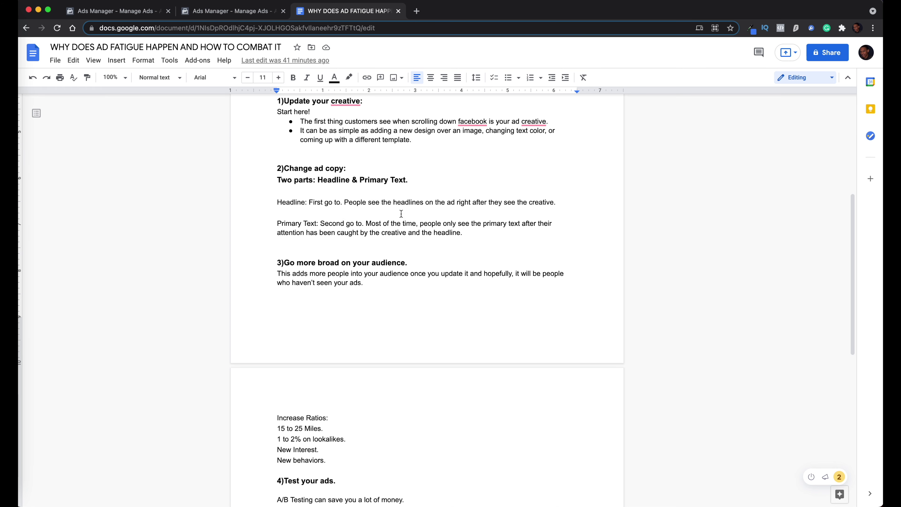
pyautogui.scroll(-5, 401, 213)
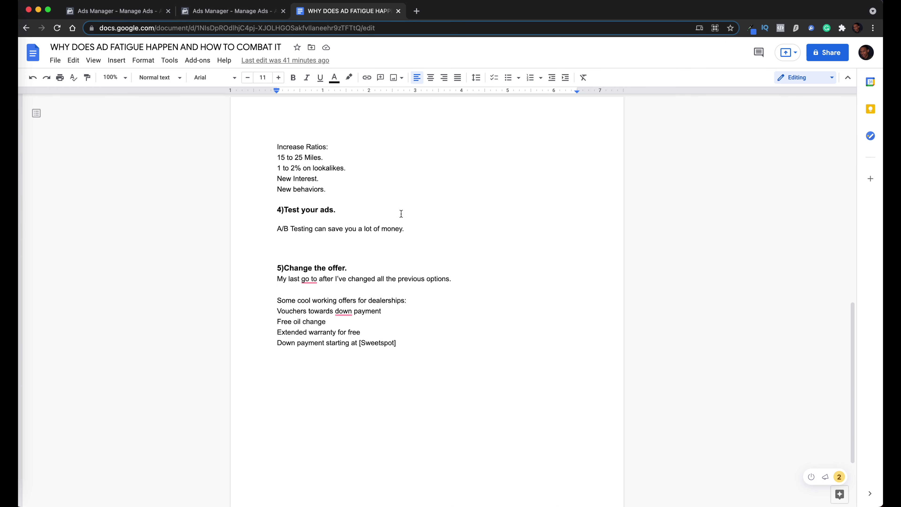
pyautogui.scroll(10, 397, 210)
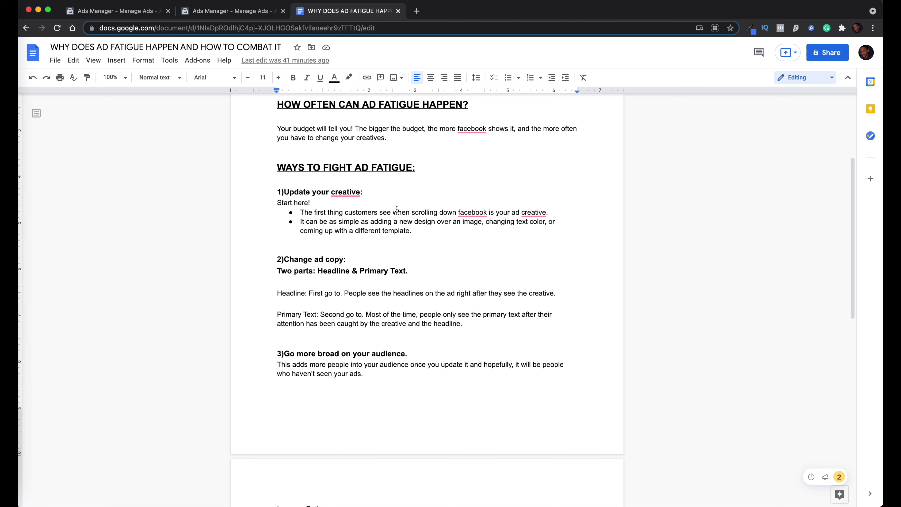
# Step: Switch to the New Ad draft in Ads Manager and examine its creative, primary text and preview
pyautogui.click(131, 12)
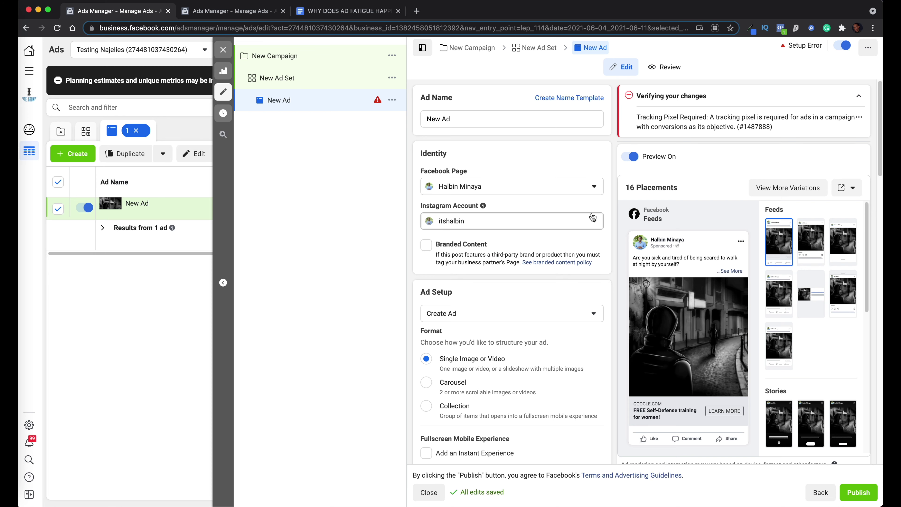
pyautogui.scroll(-8, 593, 218)
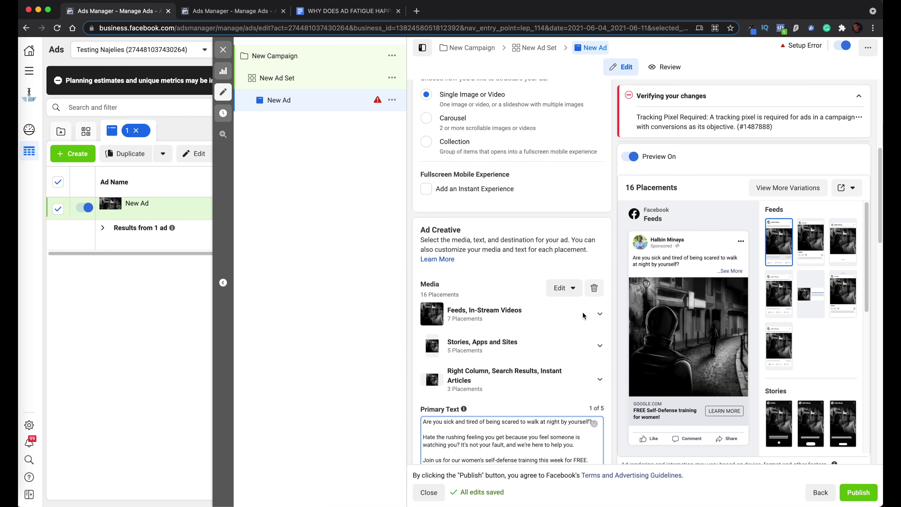
pyautogui.scroll(-5, 582, 315)
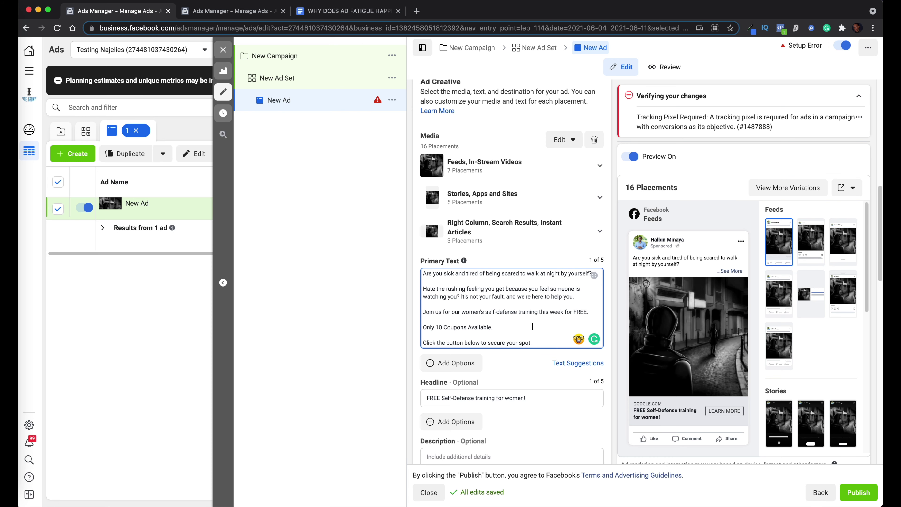
pyautogui.scroll(-3, 533, 326)
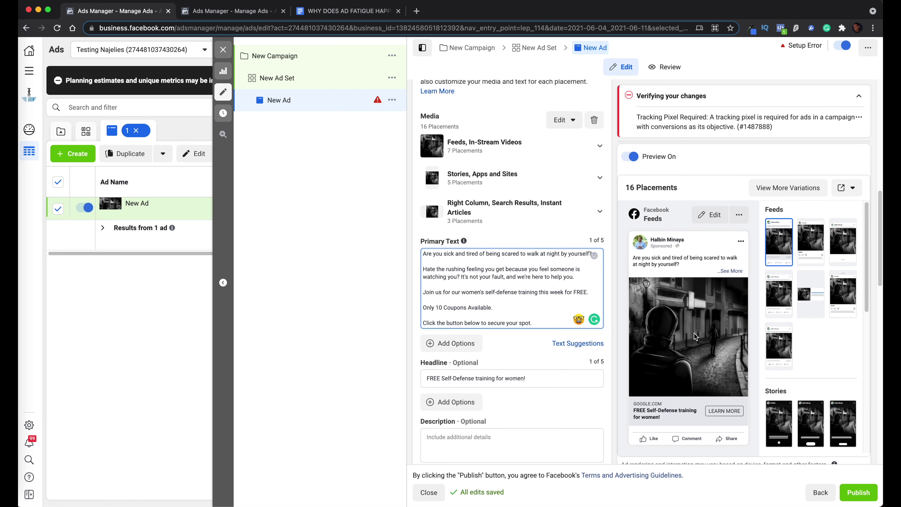
# Step: Place the text cursor after "training" in the ad's headline and review the headline with the creative above it
pyautogui.click(563, 344)
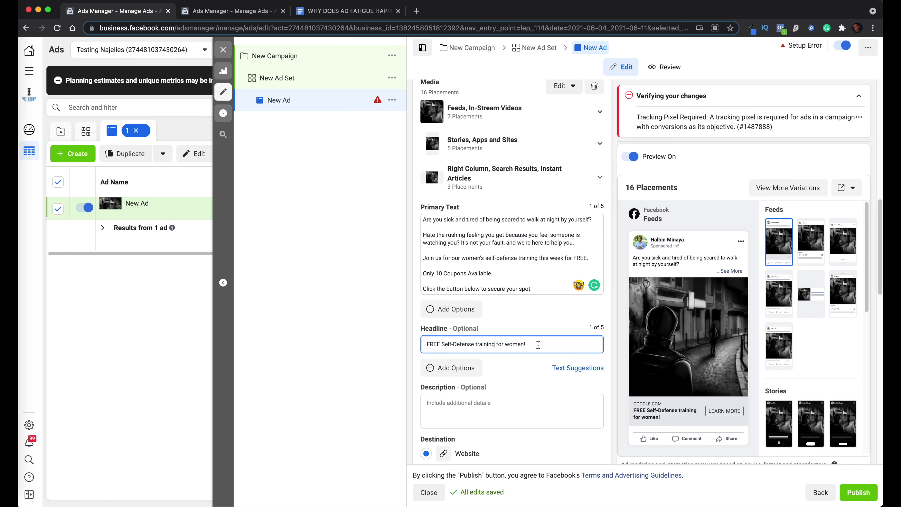
pyautogui.press('Left')
pyautogui.press('Left')
pyautogui.press('Left')
pyautogui.press('Left')
pyautogui.press('Left')
pyautogui.press('Left')
pyautogui.press('Left')
pyautogui.press('Left')
pyautogui.press('Left')
pyautogui.press('Left')
pyautogui.press('Left')
pyautogui.scroll(3, 515, 248)
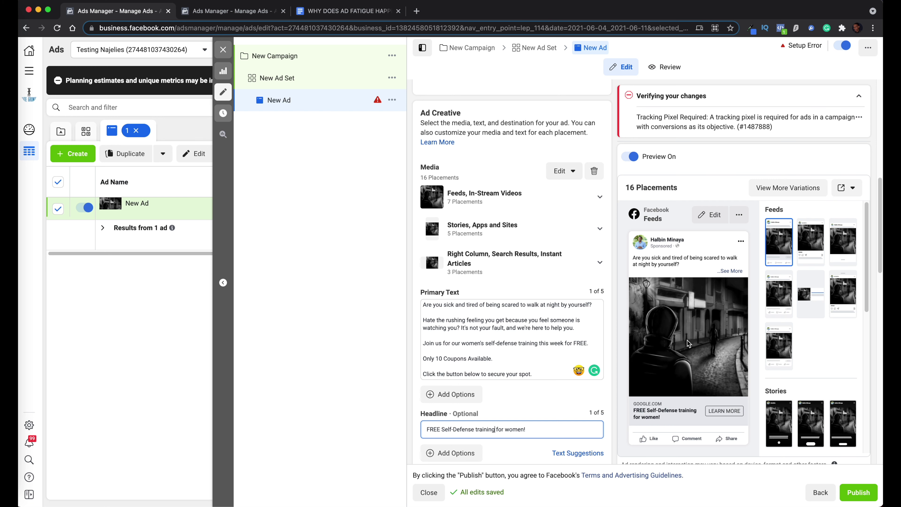
# Step: Change the ad's media to the 1024 × 646 account image 1JUWuPO48…, keeping the default crop and enhancements
pyautogui.press('super+Tab')
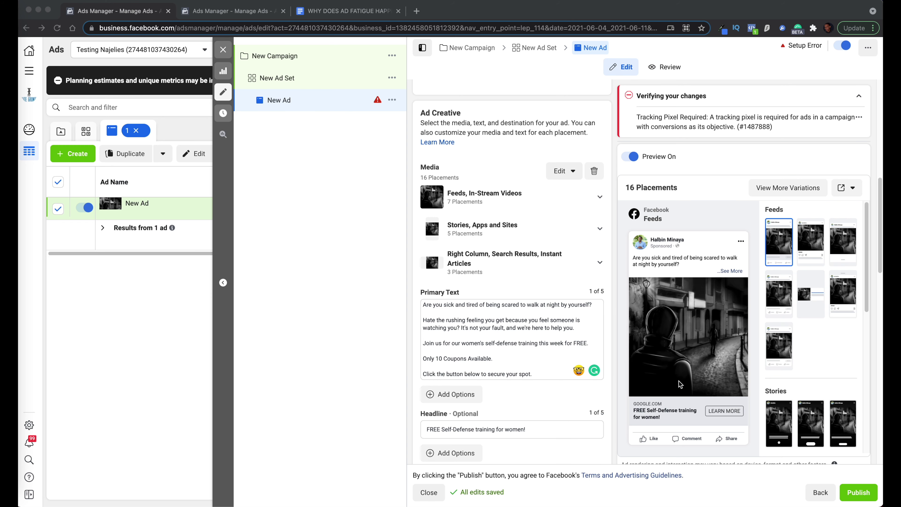
pyautogui.scroll(3, 520, 327)
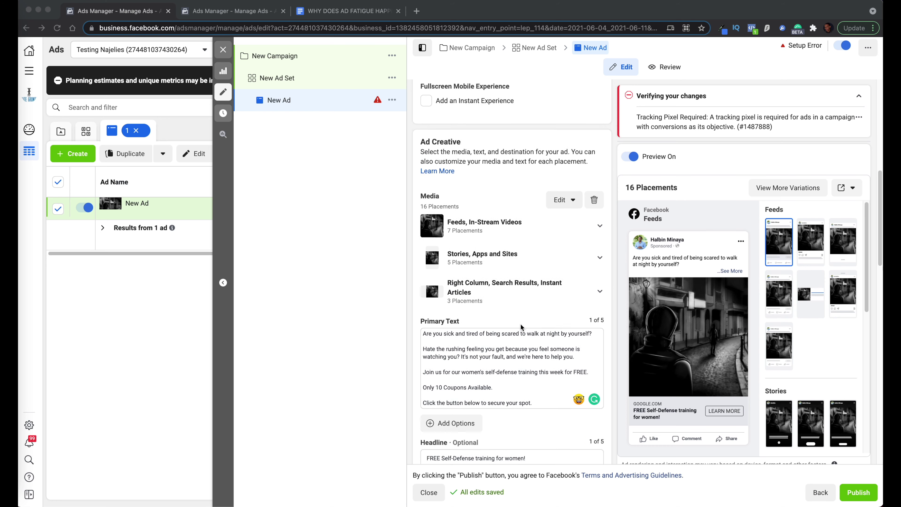
pyautogui.scroll(10, 521, 327)
pyautogui.scroll(-9, 524, 319)
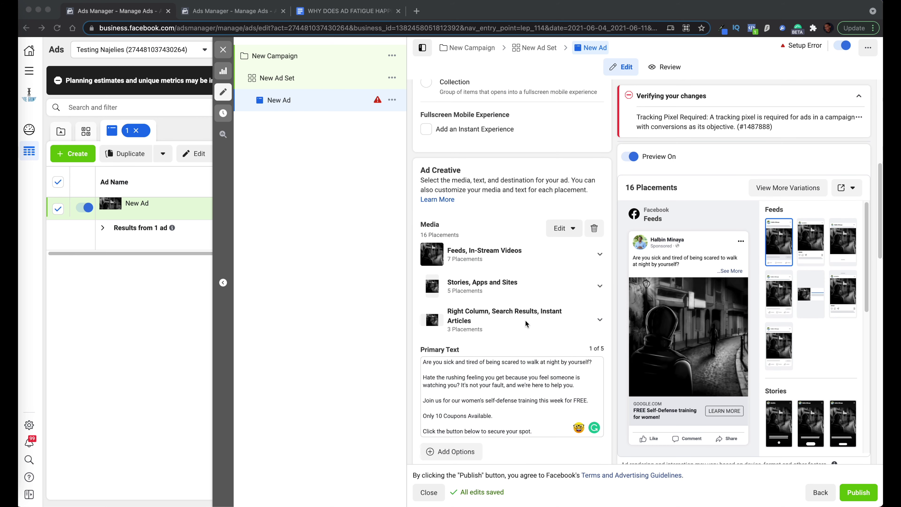
pyautogui.click(565, 226)
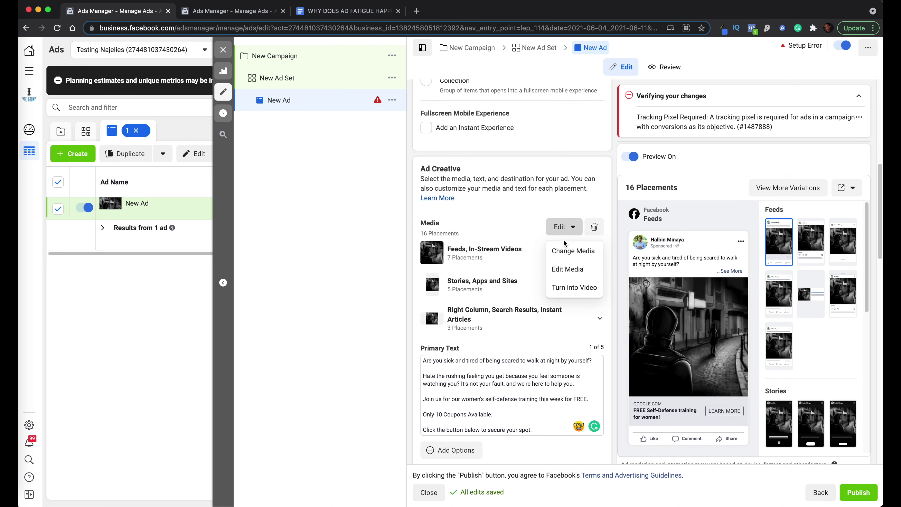
pyautogui.click(574, 251)
pyautogui.click(296, 173)
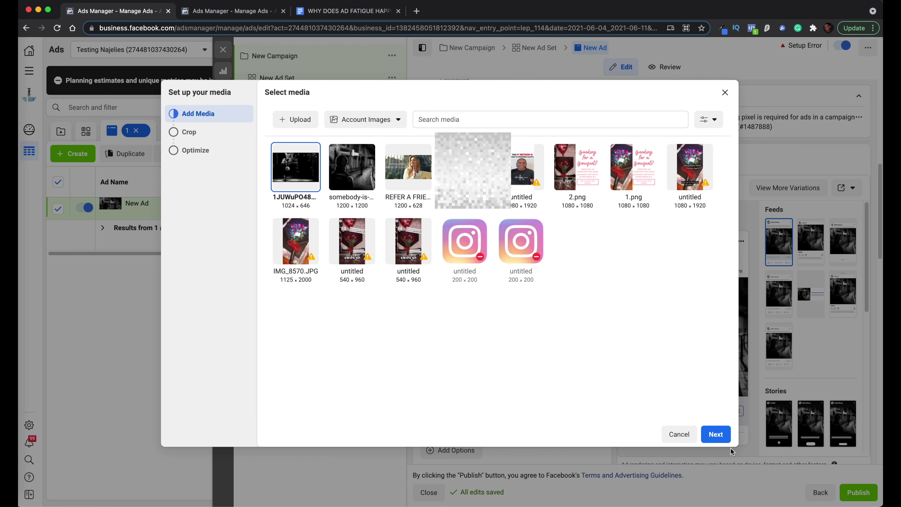
pyautogui.click(716, 434)
pyautogui.click(715, 433)
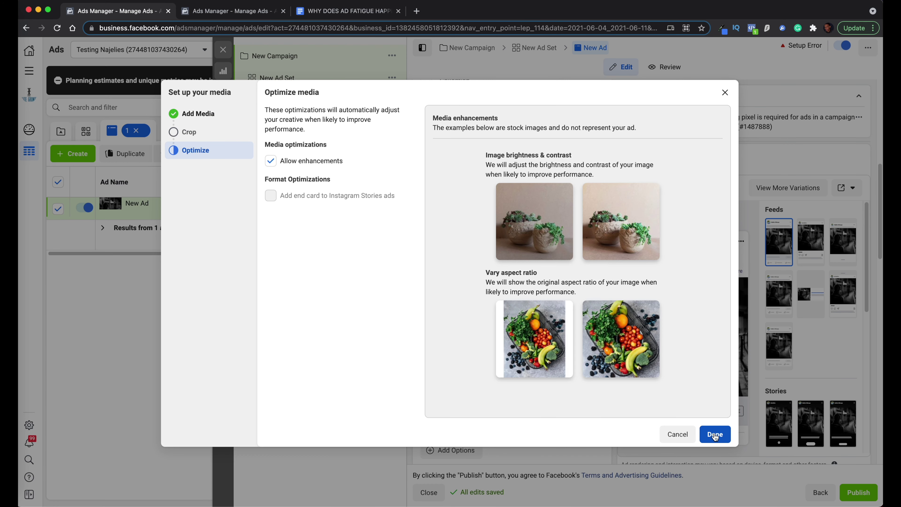
pyautogui.click(715, 434)
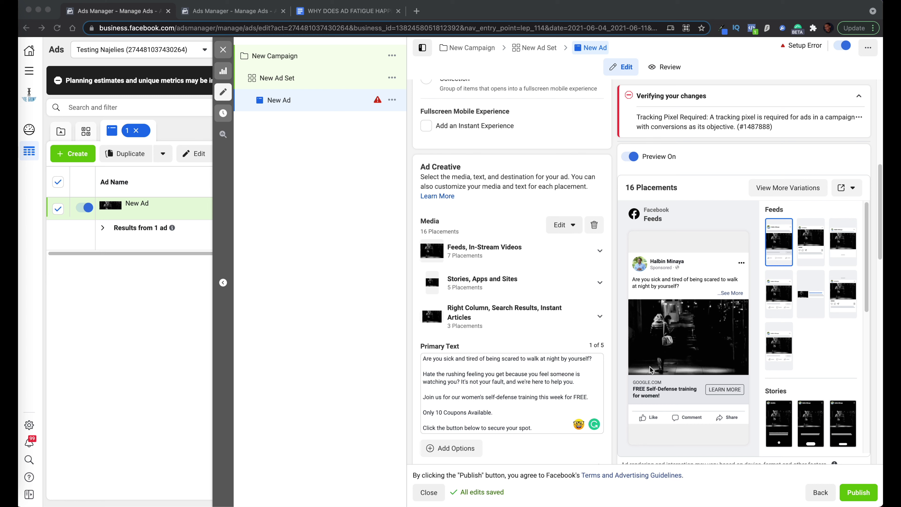
# Step: Review the ad's headline and primary text alongside the new image in the feed preview
pyautogui.scroll(-3, 553, 357)
pyautogui.scroll(-1, 553, 356)
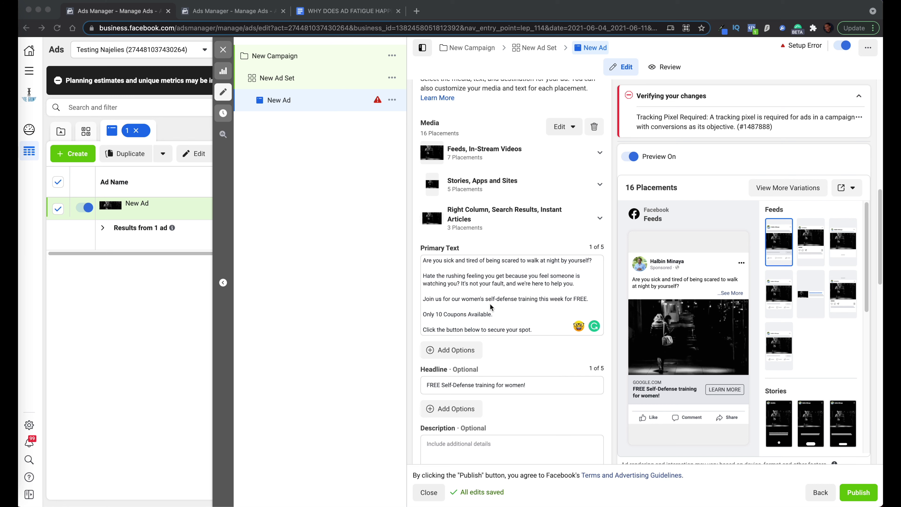
pyautogui.click(532, 385)
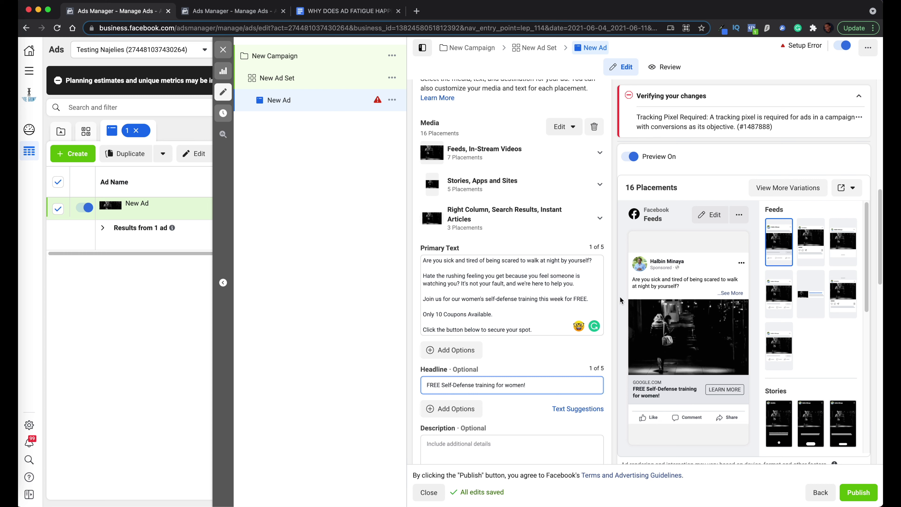
pyautogui.click(532, 291)
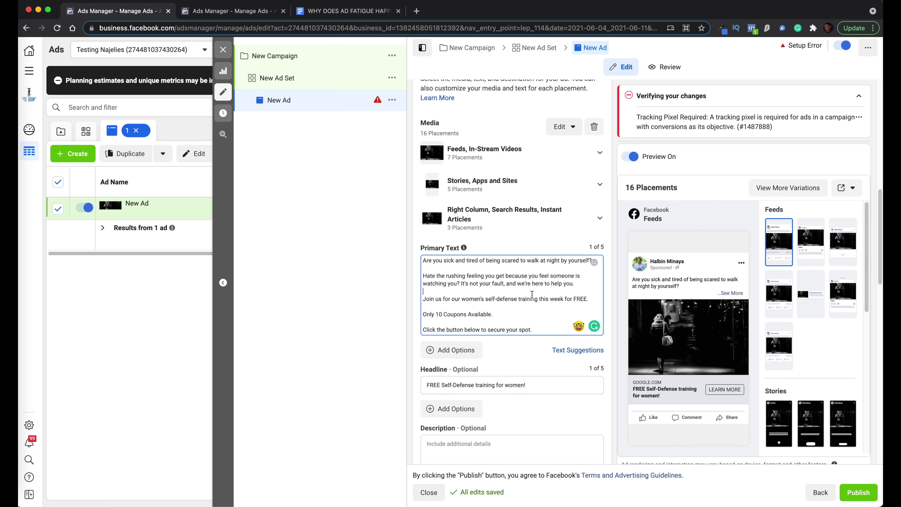
pyautogui.click(553, 385)
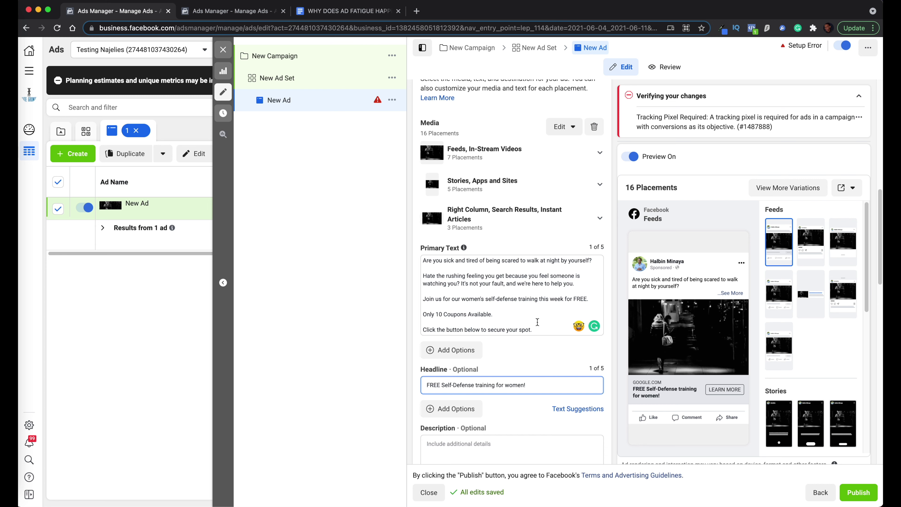
pyautogui.scroll(-2, 546, 322)
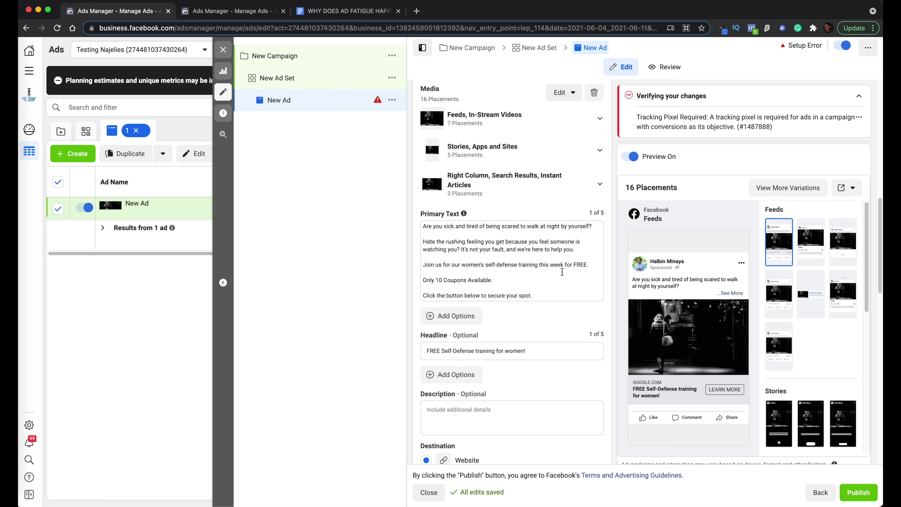
# Step: Select the primary text's opening line, "Are you sick and tired of being scared to walk at night by yourself?"
pyautogui.moveTo(675, 349)
pyautogui.click(588, 233)
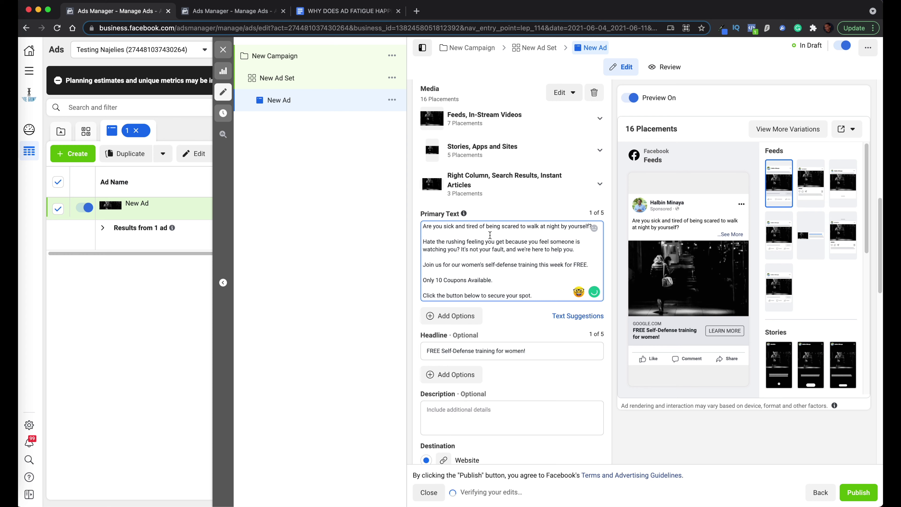
pyautogui.moveTo(442, 226); pyautogui.dragTo(581, 229)
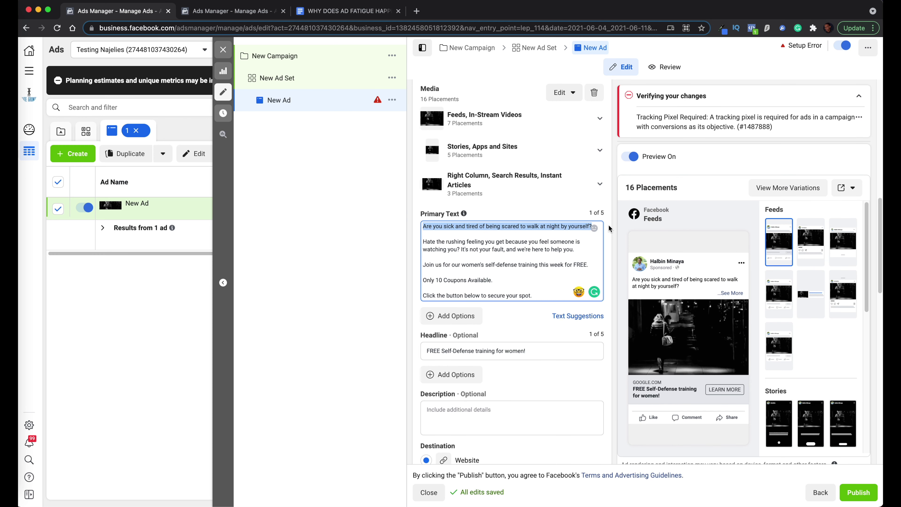
# Step: Delete the primary text's selected opening line and insert "while walking at night" after "someone is watching you", before the question mark
pyautogui.press('BackSpace')
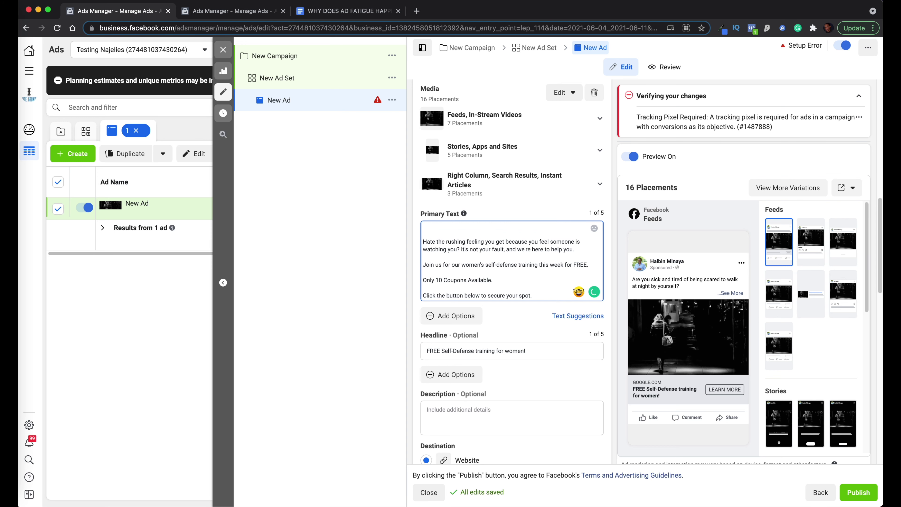
pyautogui.press('BackSpace')
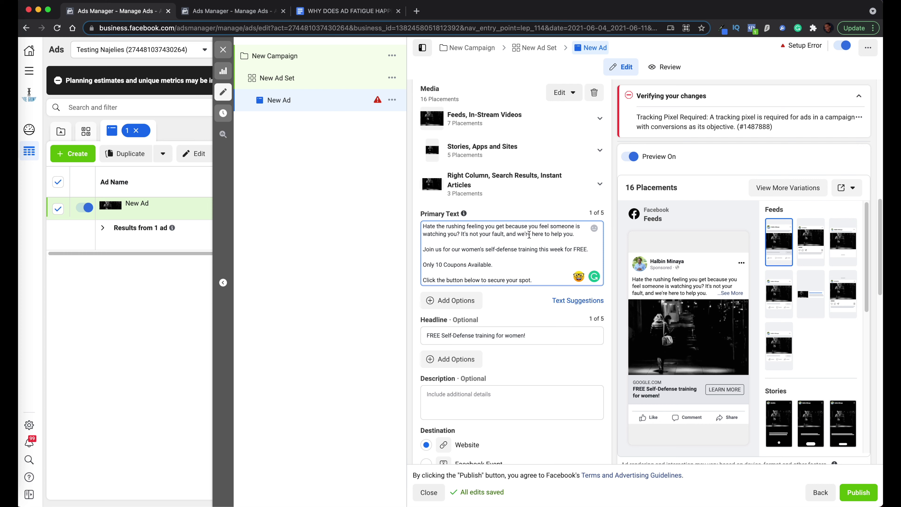
pyautogui.click(460, 235)
pyautogui.write('WHILE WA')
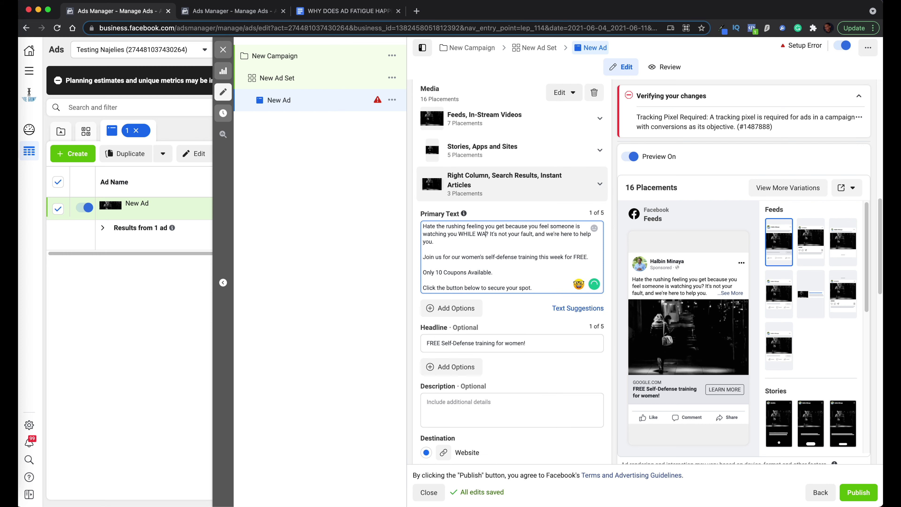
pyautogui.press('BackSpace')
pyautogui.press('BackSpace')
pyautogui.press('BackSpace')
pyautogui.press('BackSpace')
pyautogui.press('BackSpace')
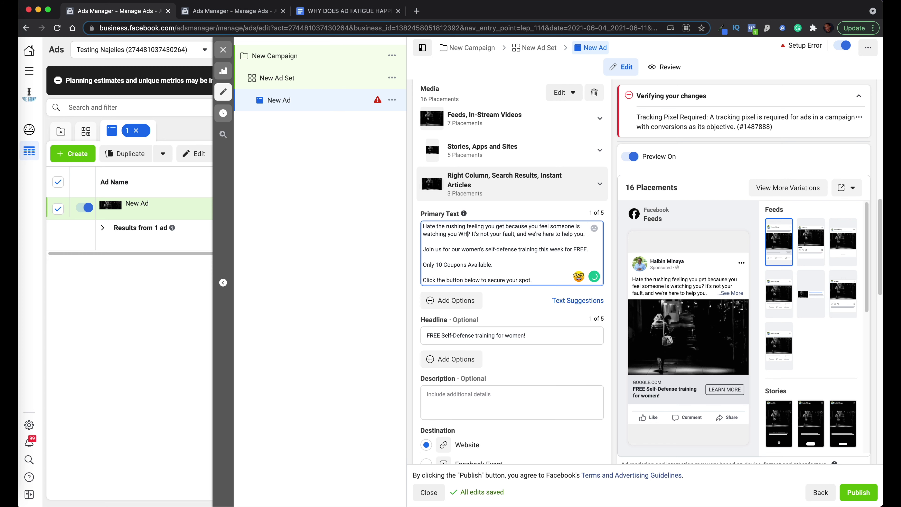
pyautogui.write('while w')
pyautogui.write('alking a')
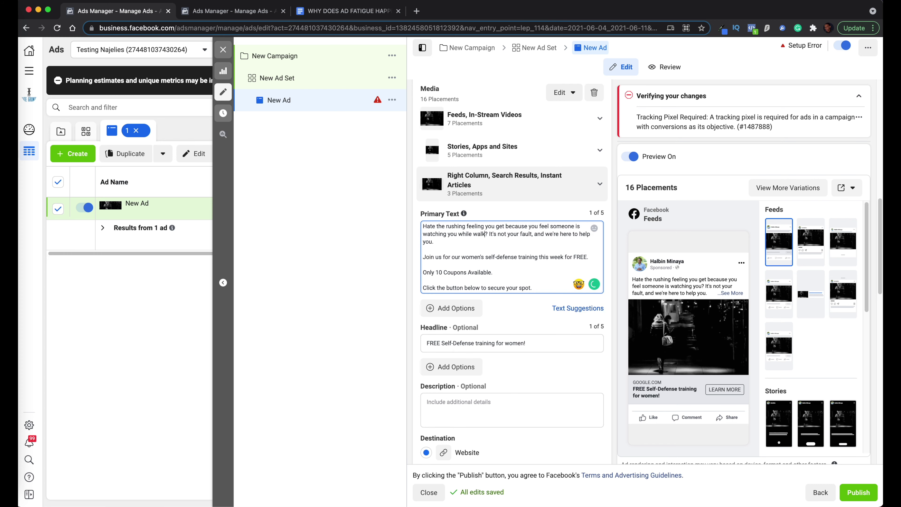
pyautogui.write('t night')
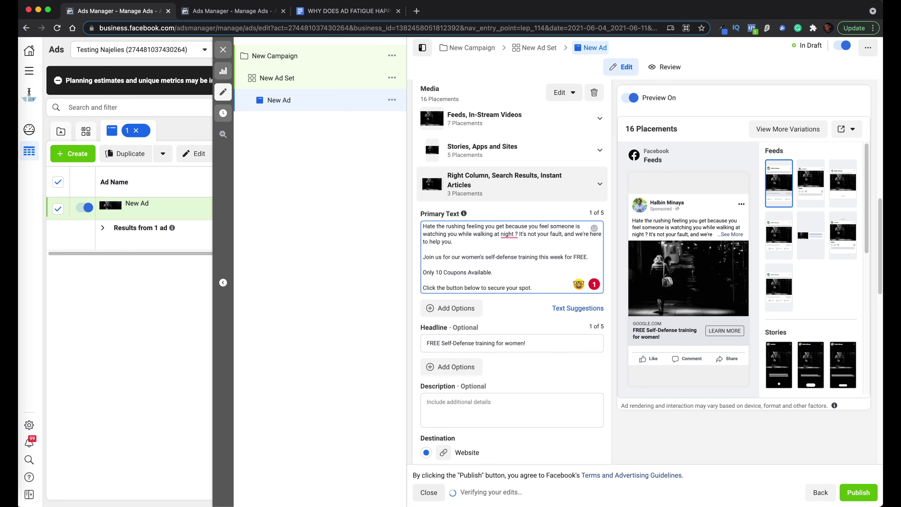
pyautogui.press('BackSpace')
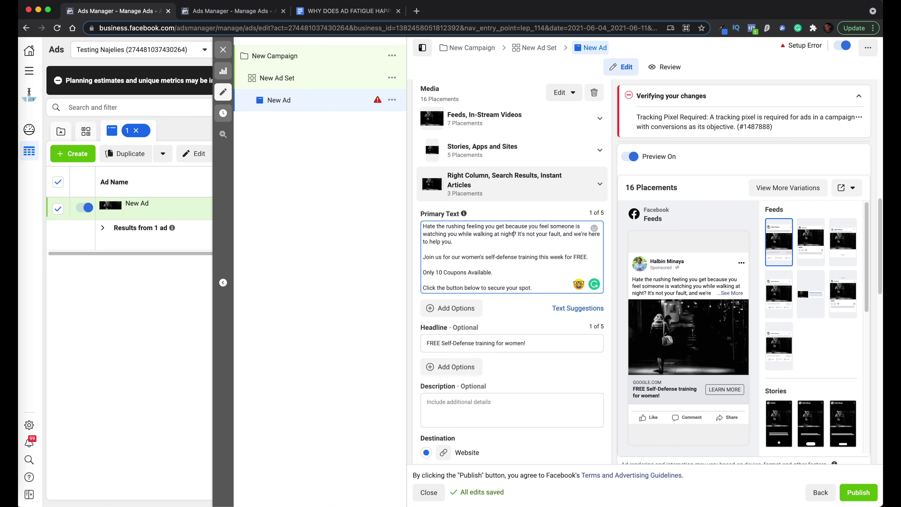
# Step: Review the New Ad Set's budget, schedule and audience settings, and return to the New Ad
pyautogui.scroll(6, 474, 240)
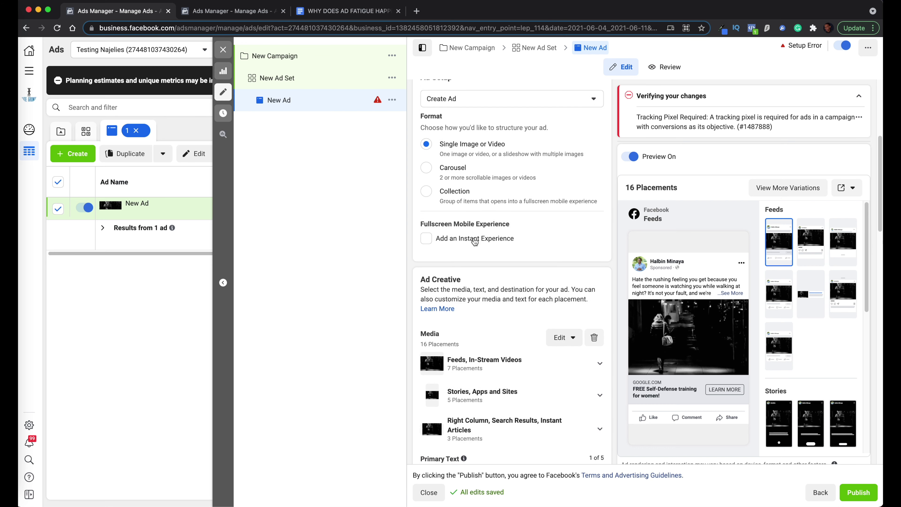
pyautogui.scroll(-7, 473, 237)
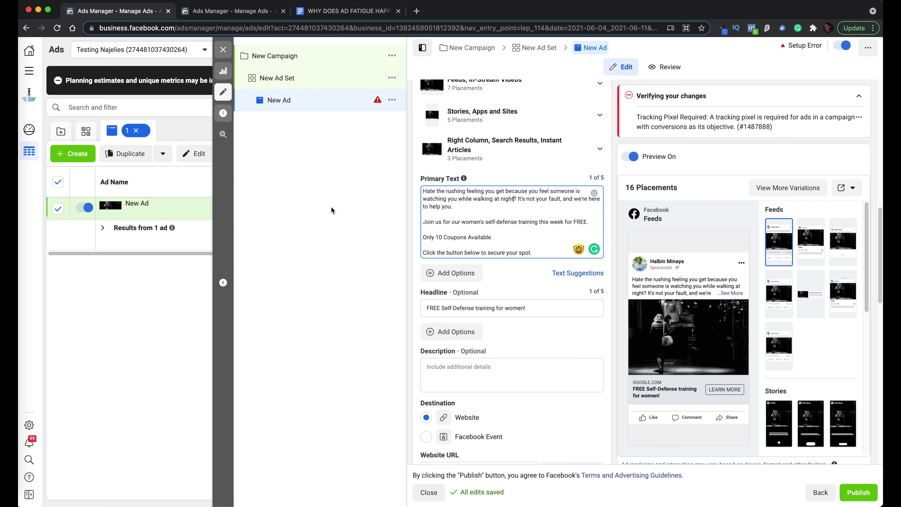
pyautogui.click(314, 88)
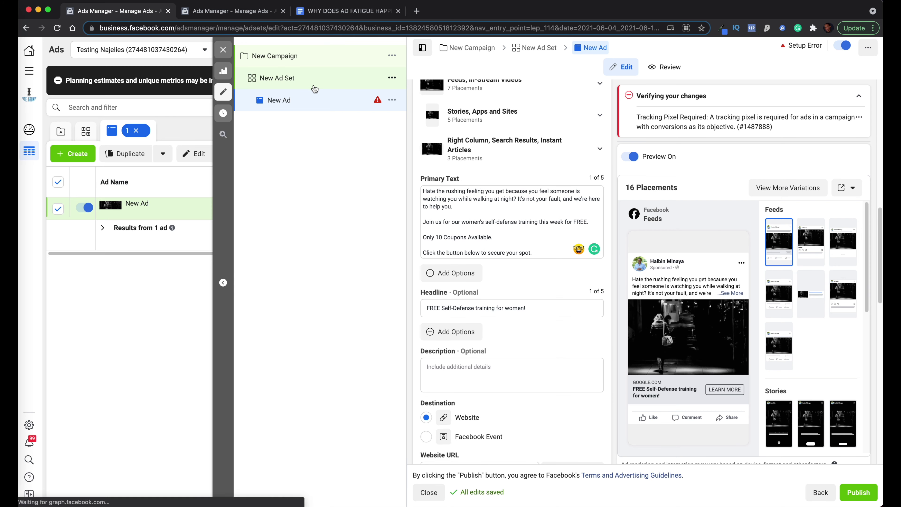
pyautogui.scroll(-7, 528, 259)
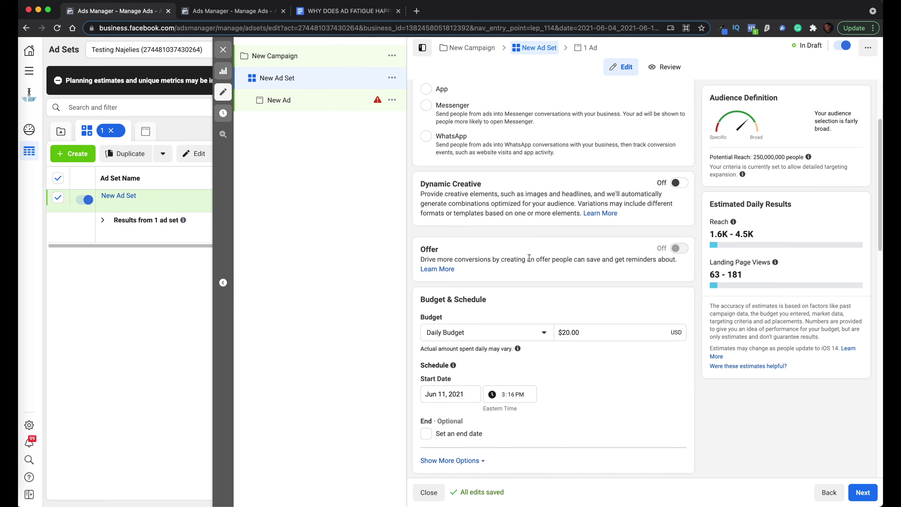
pyautogui.scroll(-2, 528, 259)
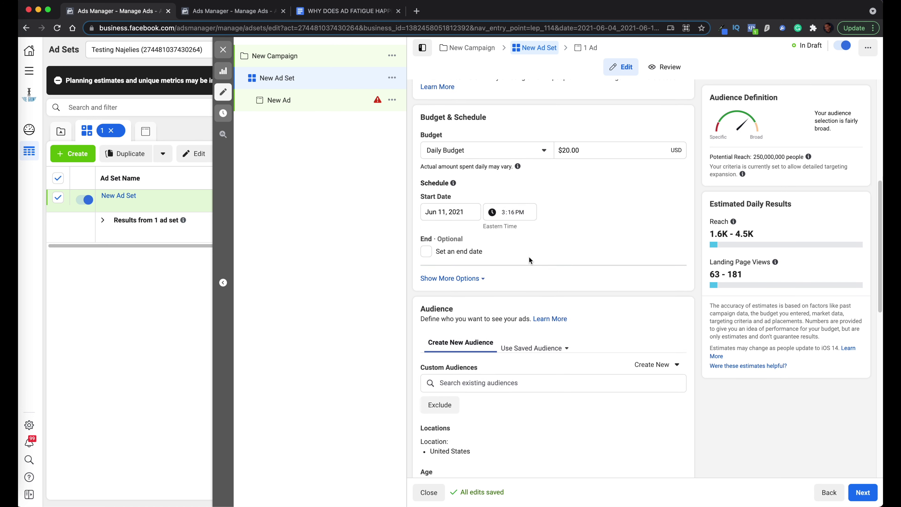
pyautogui.scroll(-6, 530, 260)
pyautogui.scroll(1, 529, 260)
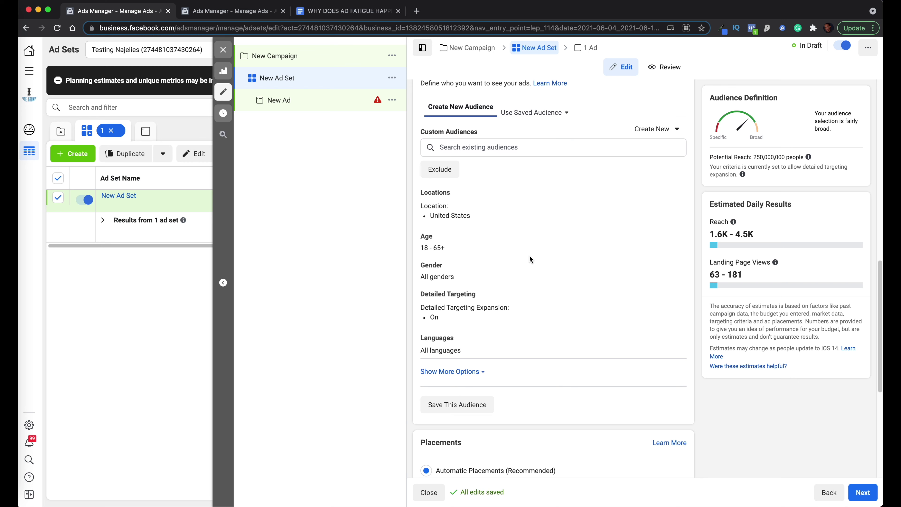
pyautogui.click(306, 105)
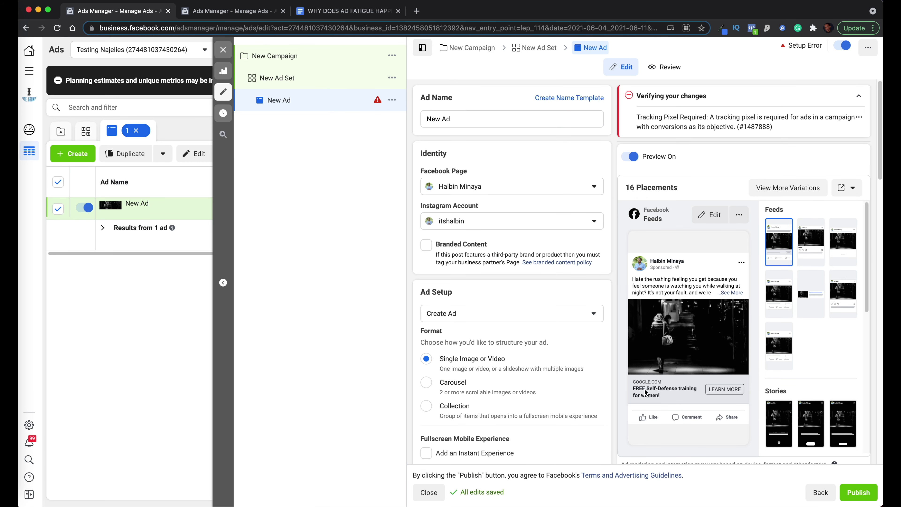
# Step: Turn on Dynamic Creative for the New Ad Set and accept its notice about creative variations
pyautogui.click(291, 79)
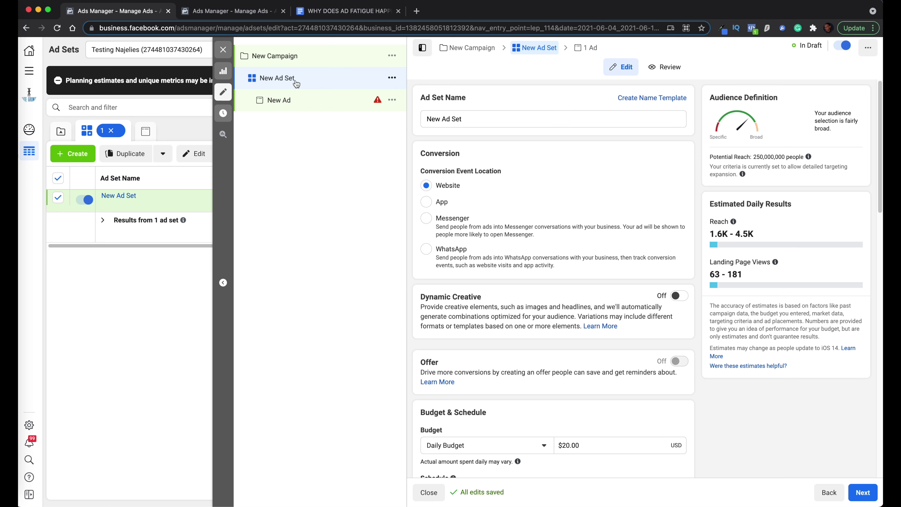
pyautogui.scroll(-3, 534, 337)
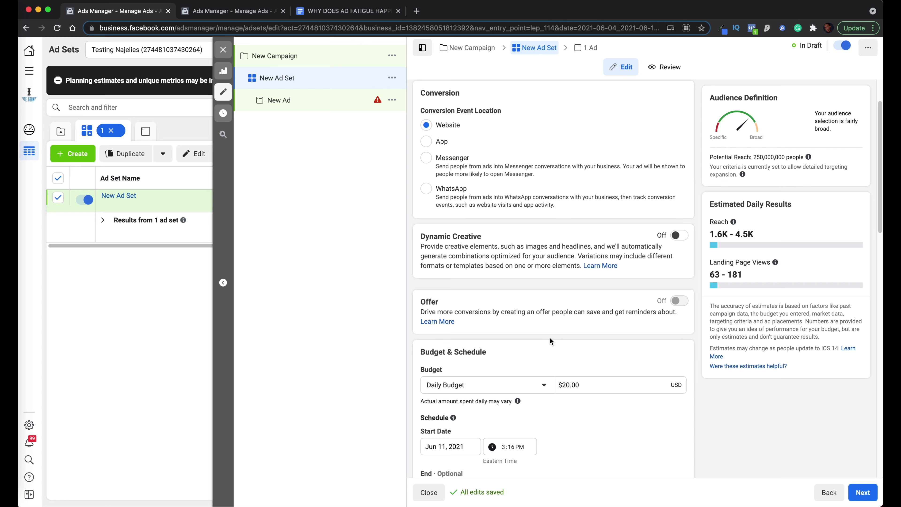
pyautogui.scroll(1, 550, 337)
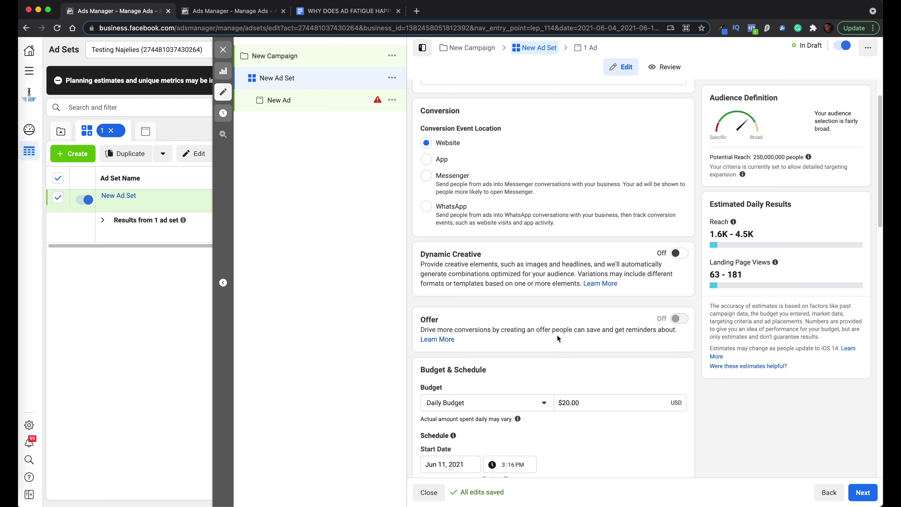
pyautogui.scroll(-1, 557, 339)
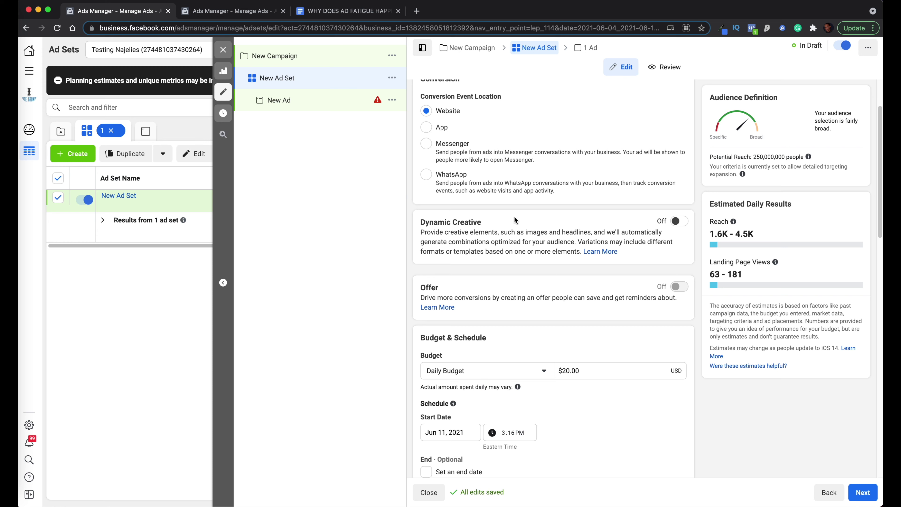
pyautogui.click(677, 223)
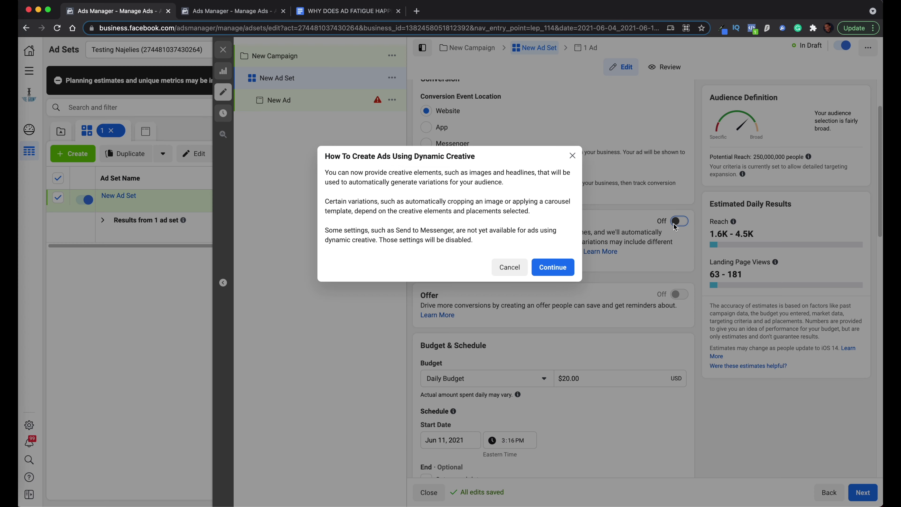
pyautogui.click(545, 270)
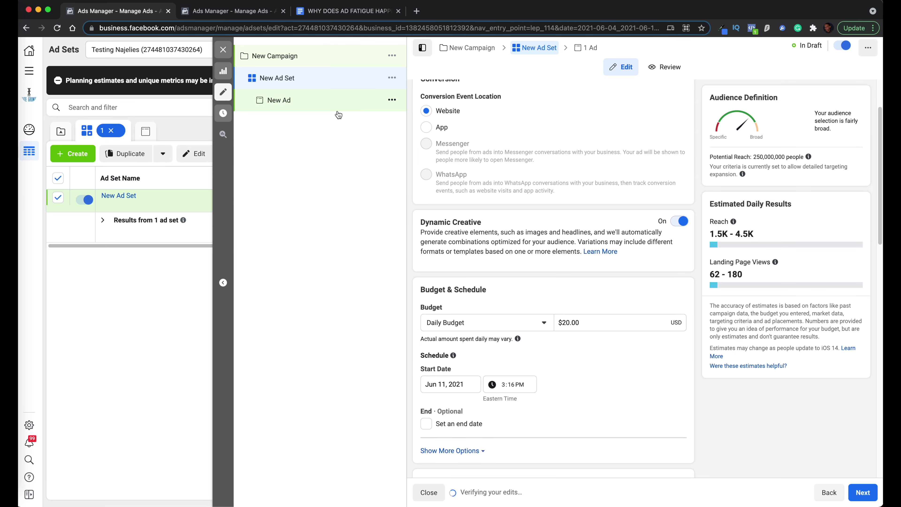
# Step: Add the 1200 × 1200 account image somebody-is… to the New Ad as a second media item
pyautogui.click(338, 114)
pyautogui.scroll(-10, 532, 290)
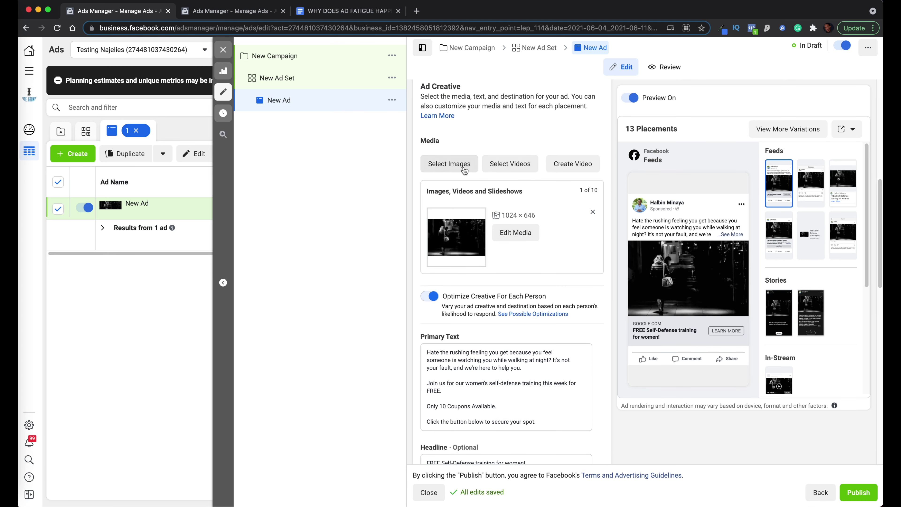
pyautogui.click(466, 170)
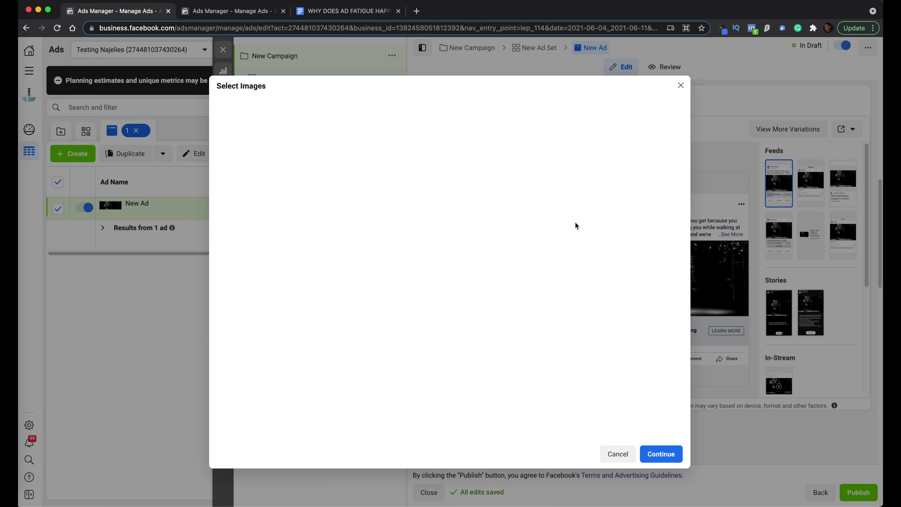
pyautogui.click(299, 161)
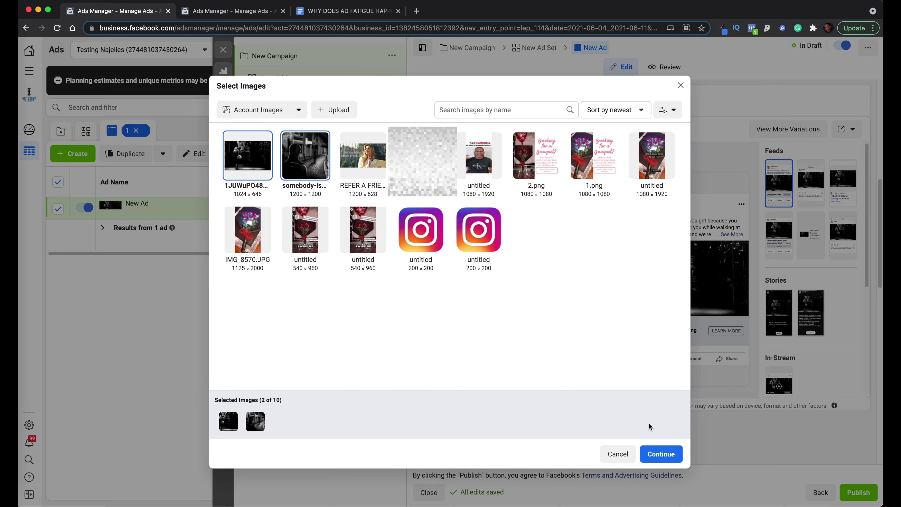
pyautogui.click(661, 454)
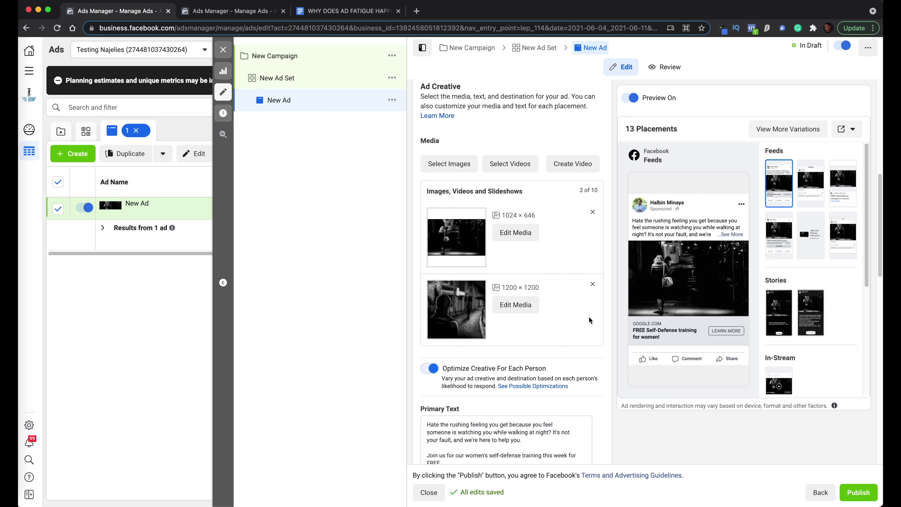
# Step: Add one blank headline option beneath "FREE Self-Defense training for women!" and remove any surplus blank option
pyautogui.scroll(-7, 589, 320)
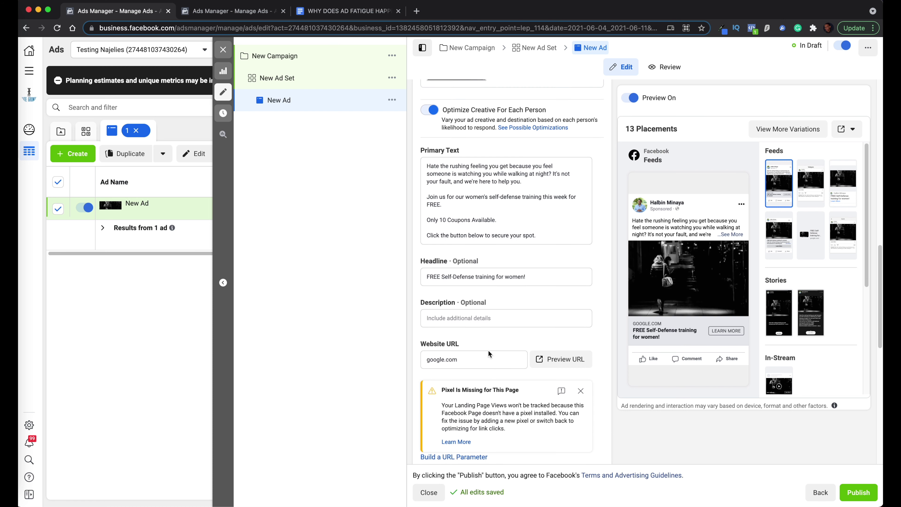
pyautogui.click(501, 273)
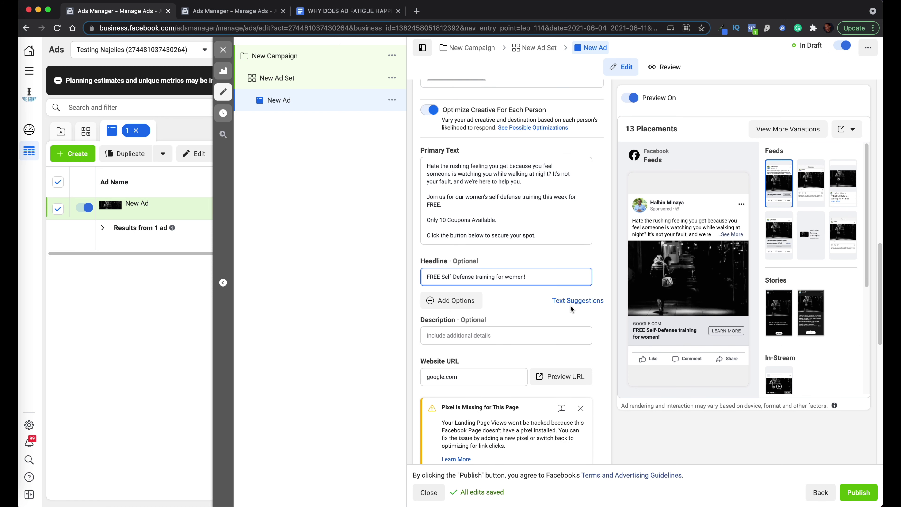
pyautogui.click(469, 301)
pyautogui.click(472, 325)
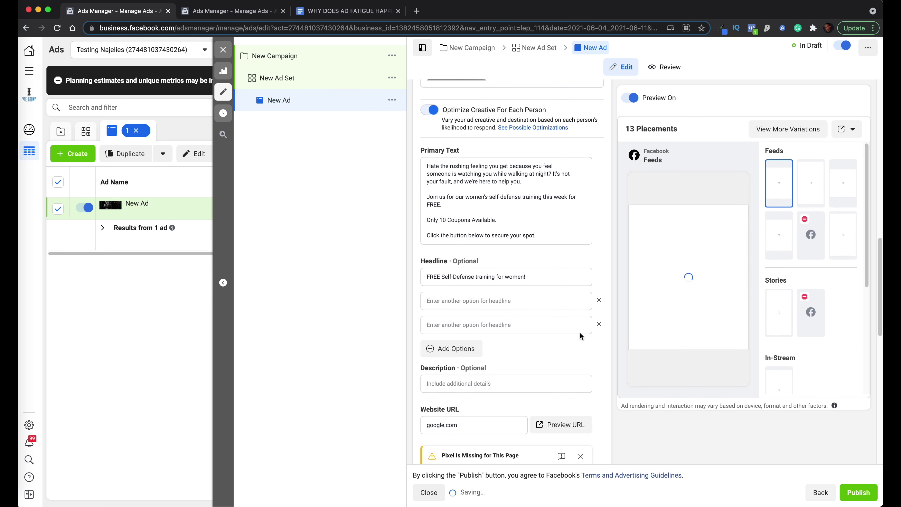
pyautogui.click(598, 324)
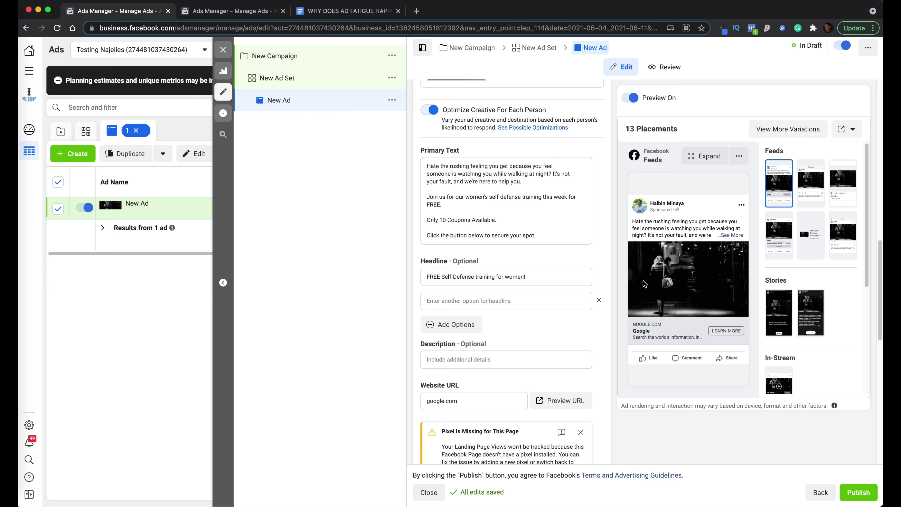
# Step: Insert "($1000)" after "this week for FREE." in the ad's primary text
pyautogui.moveTo(644, 281)
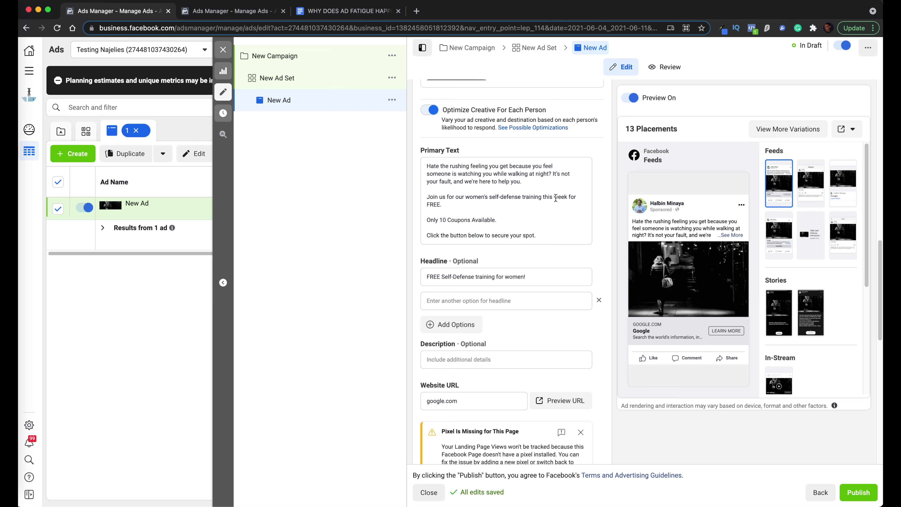
pyautogui.moveTo(553, 197); pyautogui.dragTo(558, 197)
pyautogui.click(546, 202)
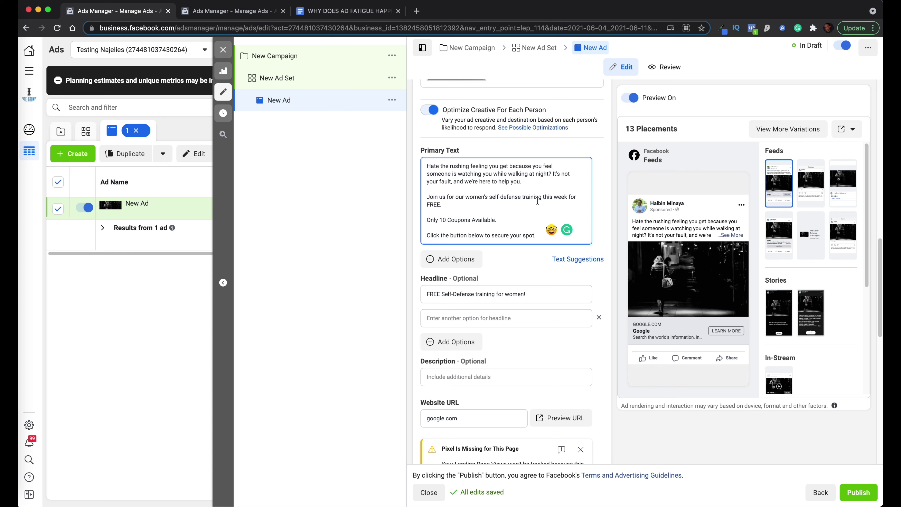
pyautogui.write('($1000)')
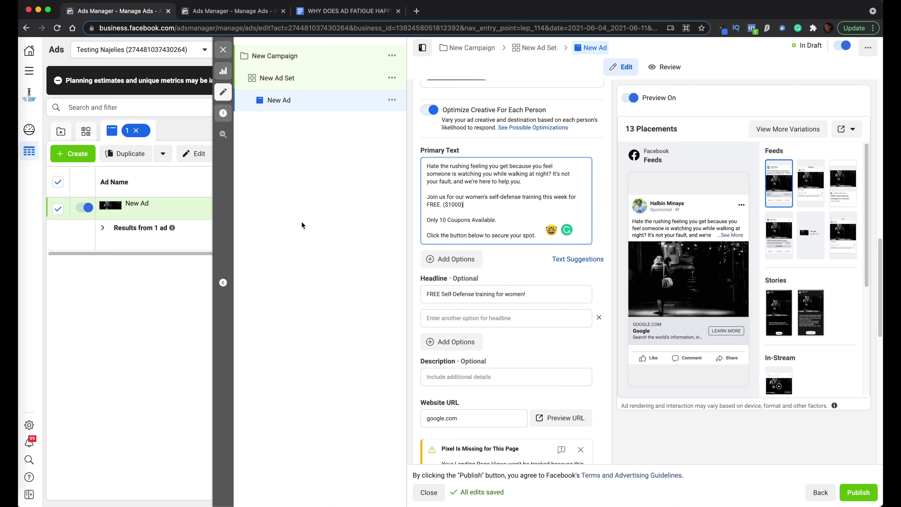
# Step: Switch to the Google Docs notes on ad fatigue and review its signs, how often it happens and the five ways to fight it
pyautogui.click(335, 14)
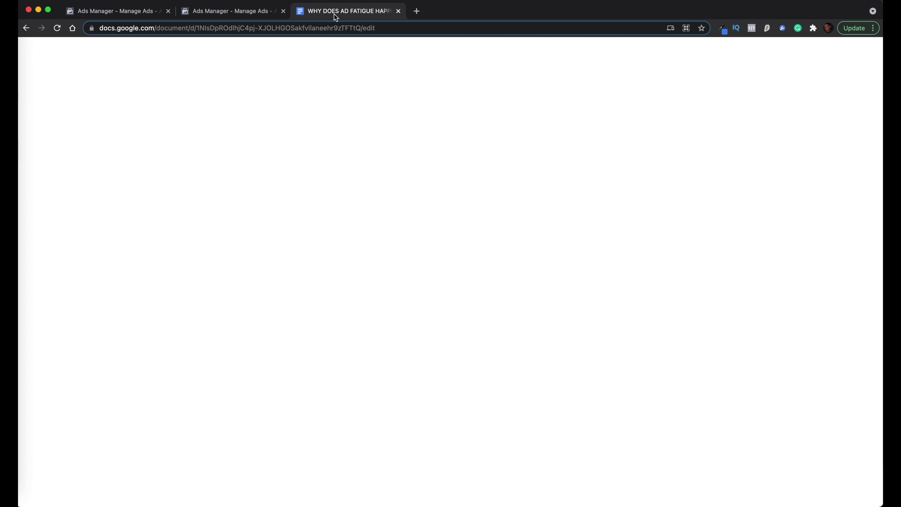
pyautogui.scroll(5, 413, 254)
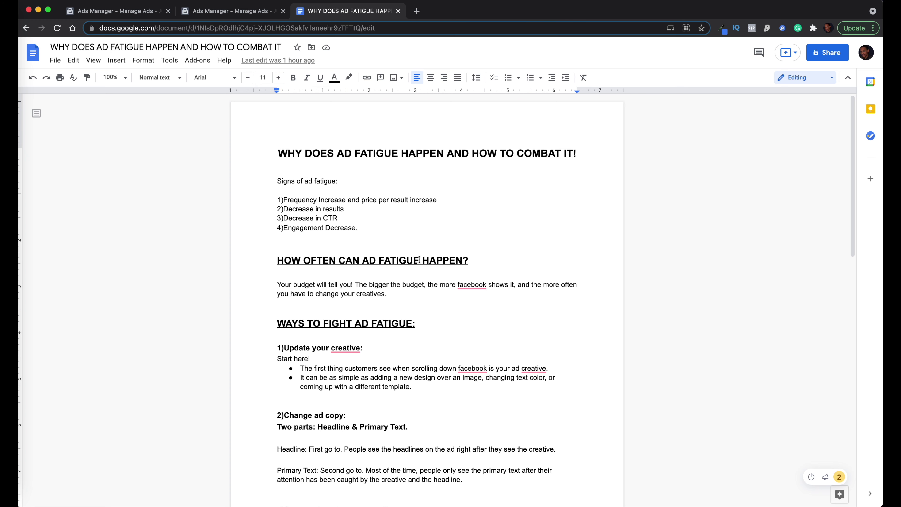
pyautogui.scroll(-8, 433, 260)
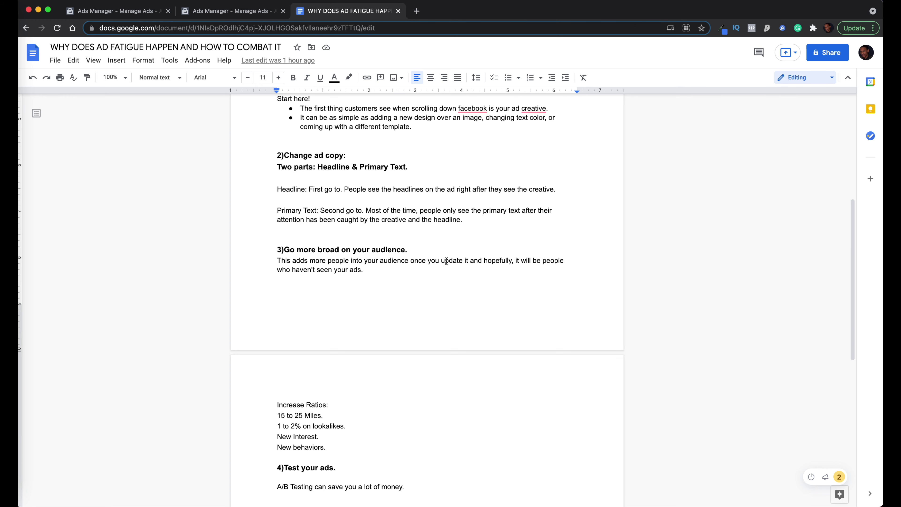
pyautogui.scroll(8, 446, 261)
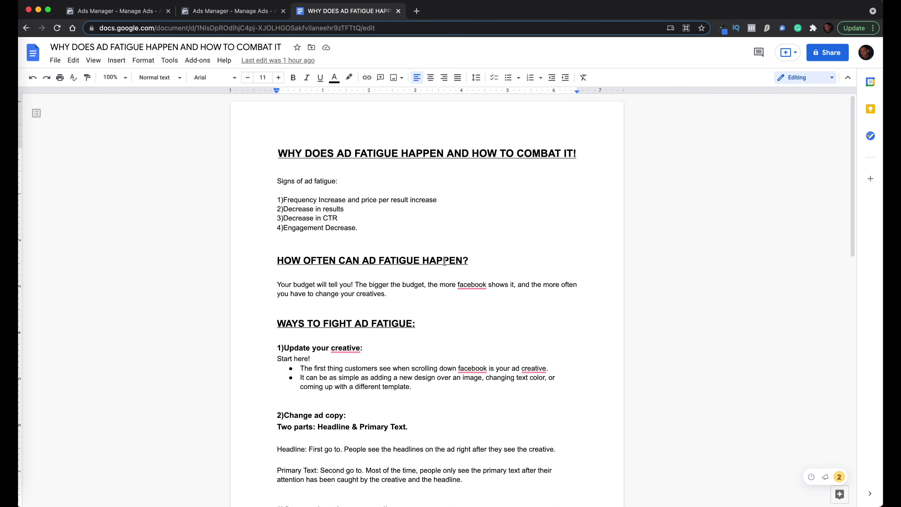
pyautogui.scroll(-10, 445, 261)
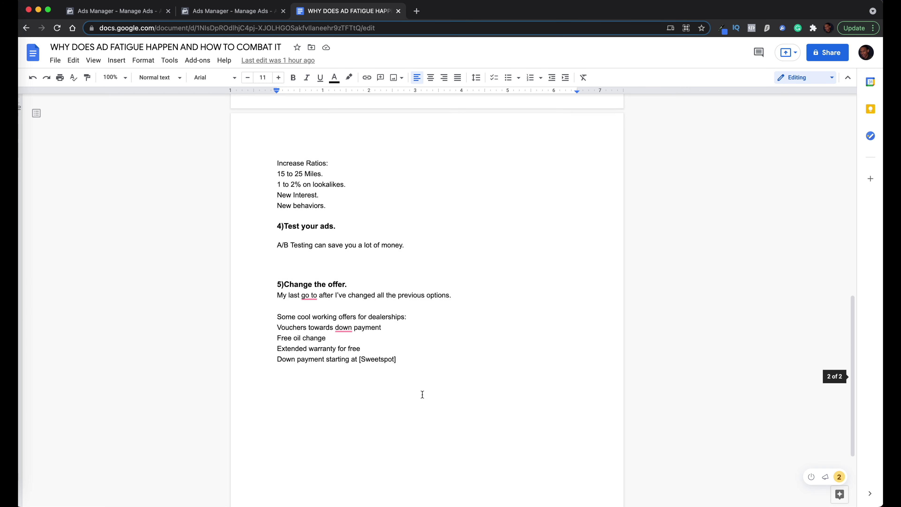
pyautogui.scroll(10, 423, 394)
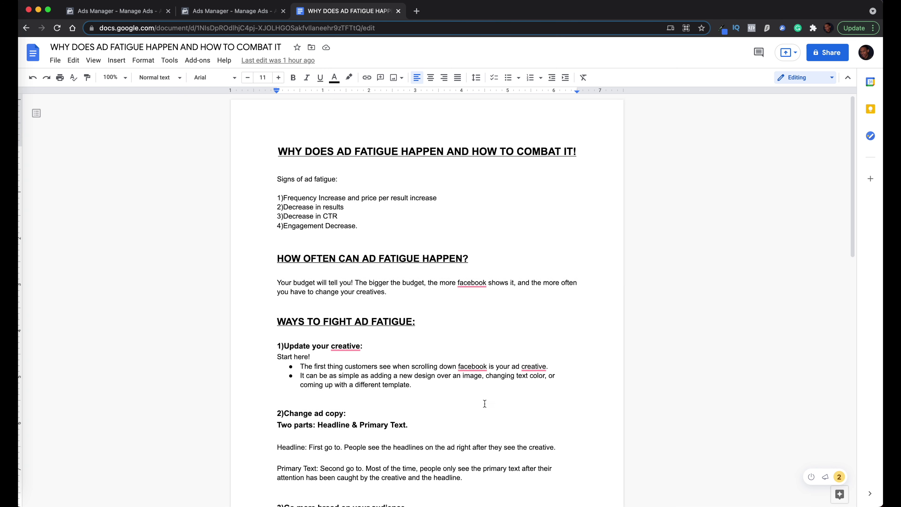
pyautogui.scroll(-10, 477, 412)
pyautogui.scroll(10, 476, 422)
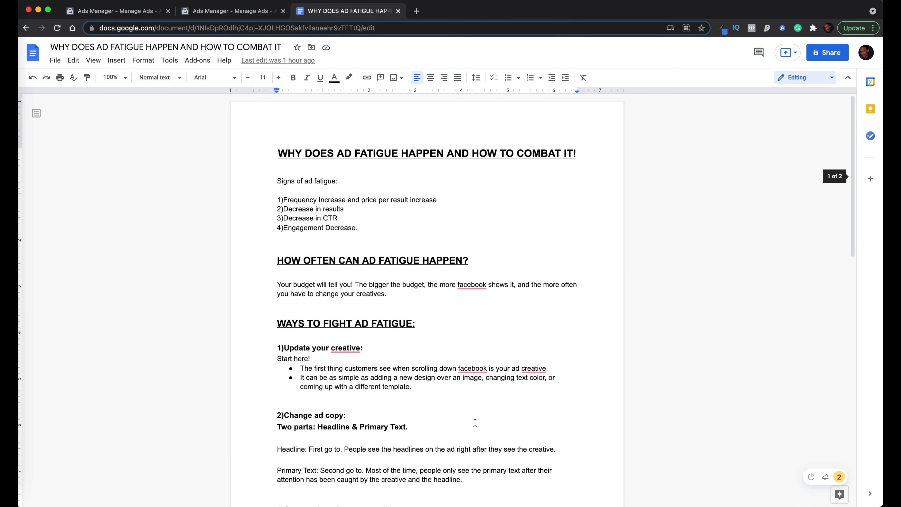